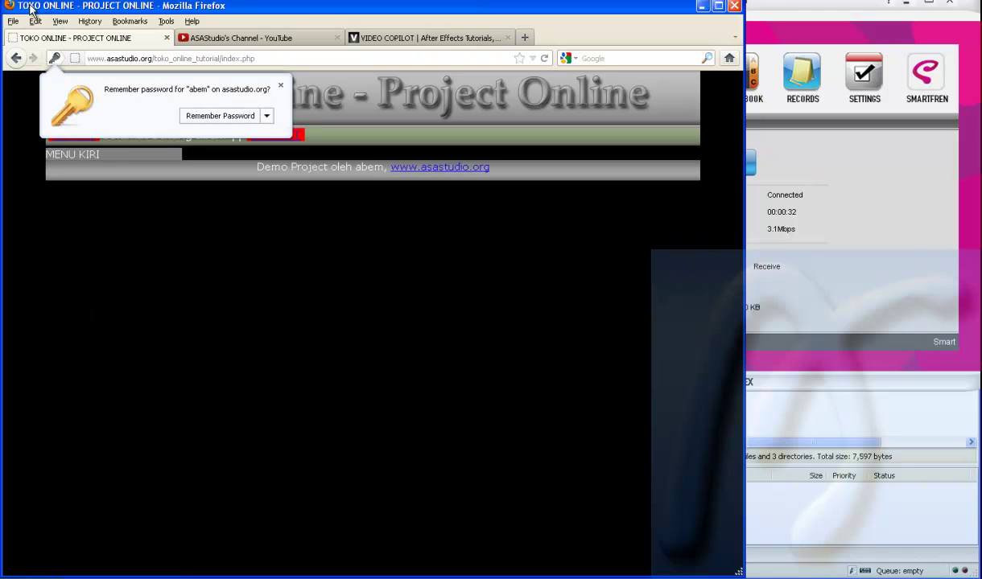
Step: Dismiss the offer to remember the password and log out of the Toko Online site
left_click(280, 85)
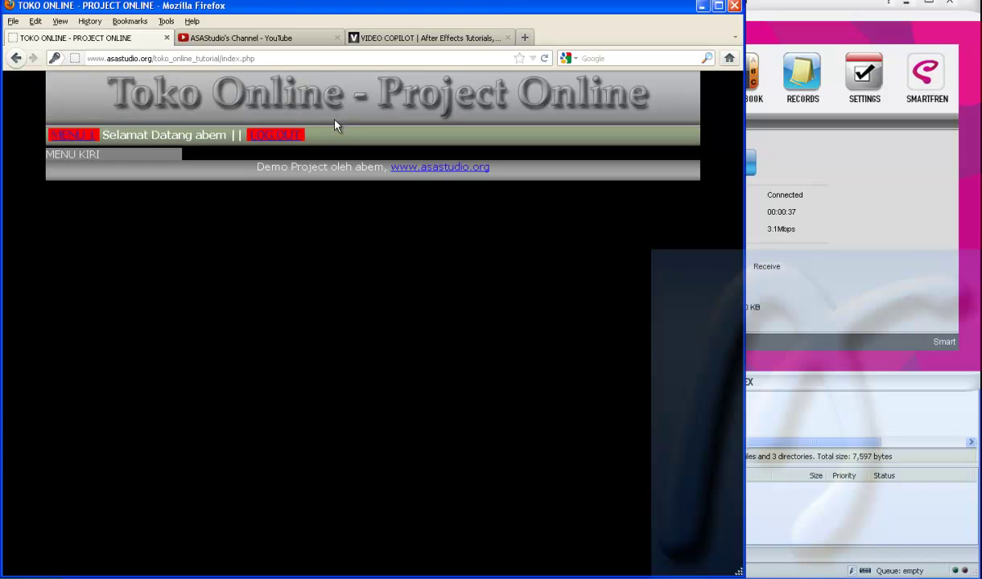
left_click(262, 138)
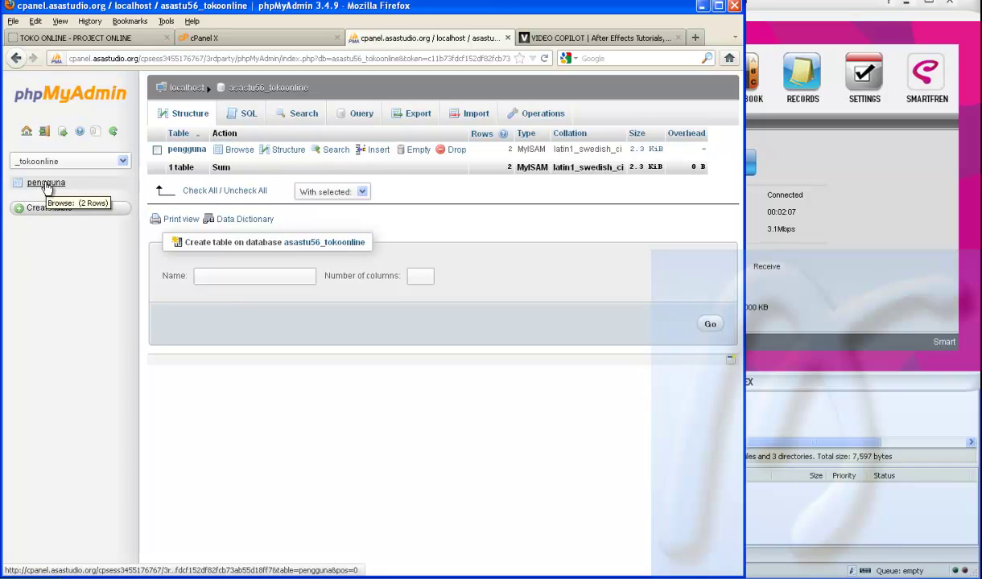
Step: Start a new table named halaman with 4 columns in the asastu56_tokoonline database
left_click(214, 276)
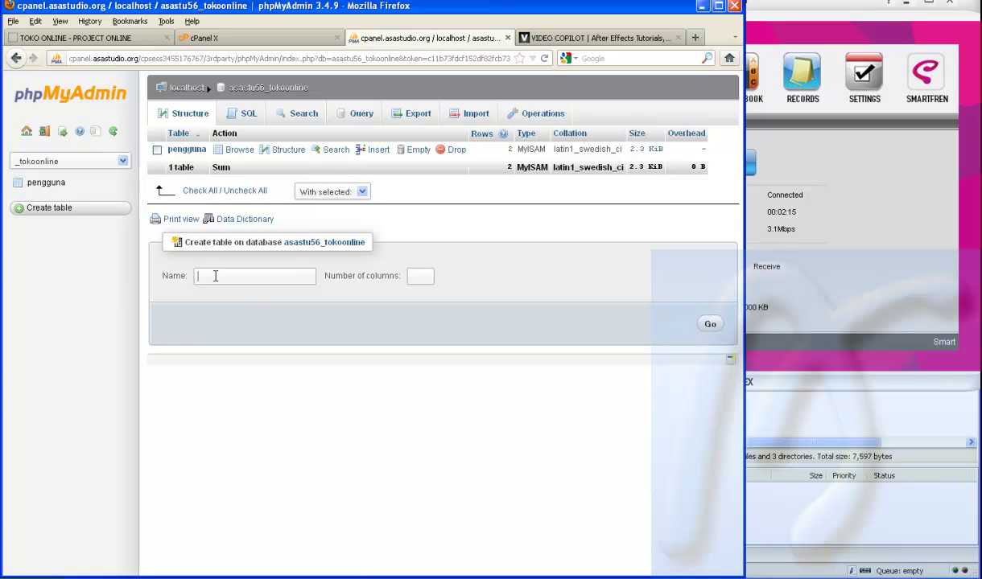
type("halaman")
type("4")
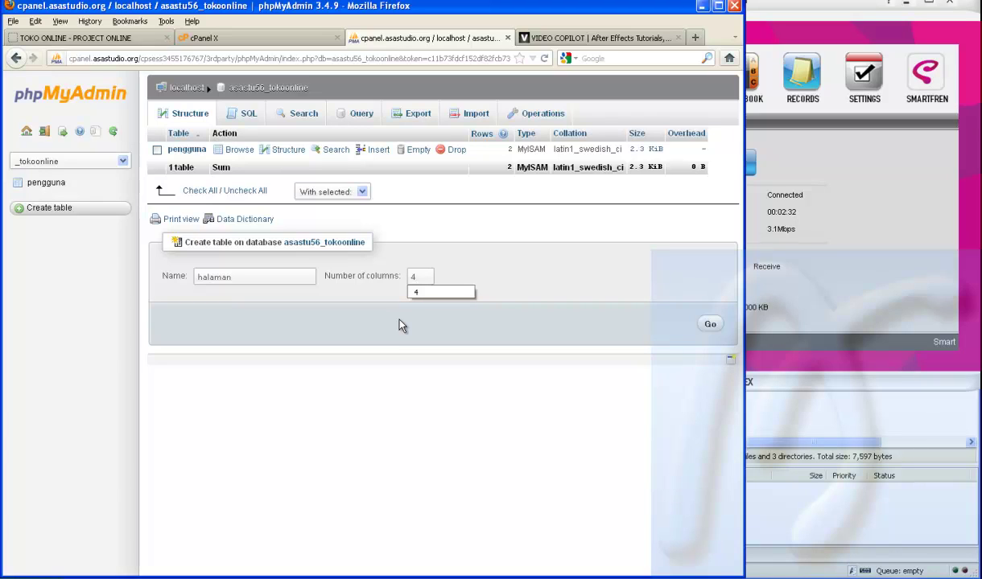
left_click(709, 326)
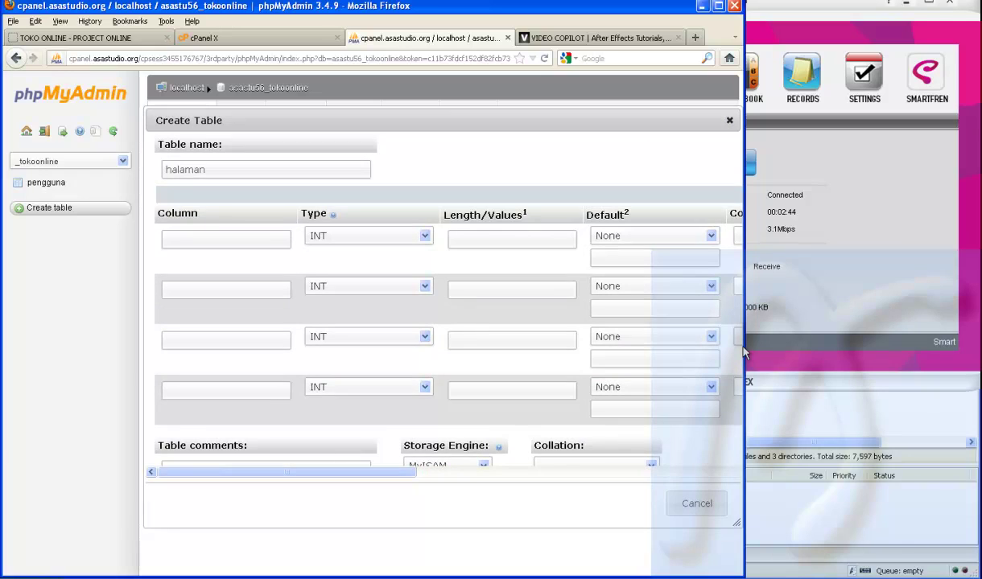
Step: Define the first column as nomor, with auto-increment enabled and a PRIMARY index
left_click_drag(744, 351, 911, 338)
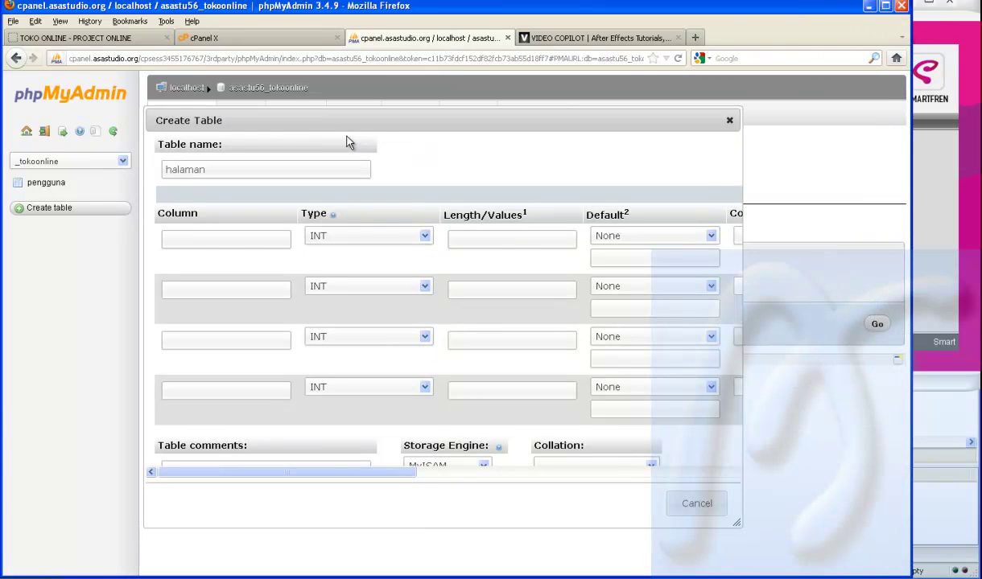
left_click_drag(321, 120, 339, 119)
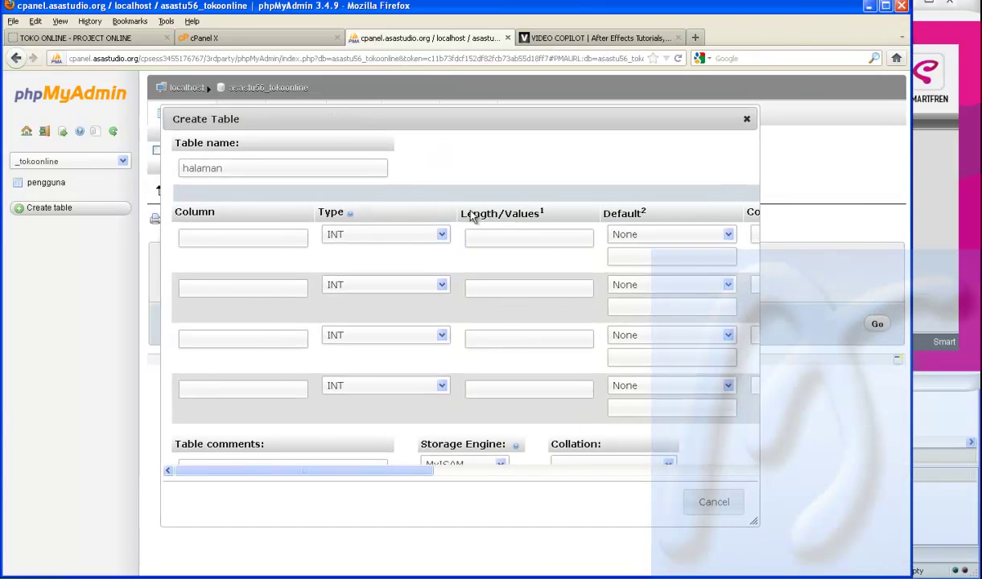
left_click(205, 239)
type("n")
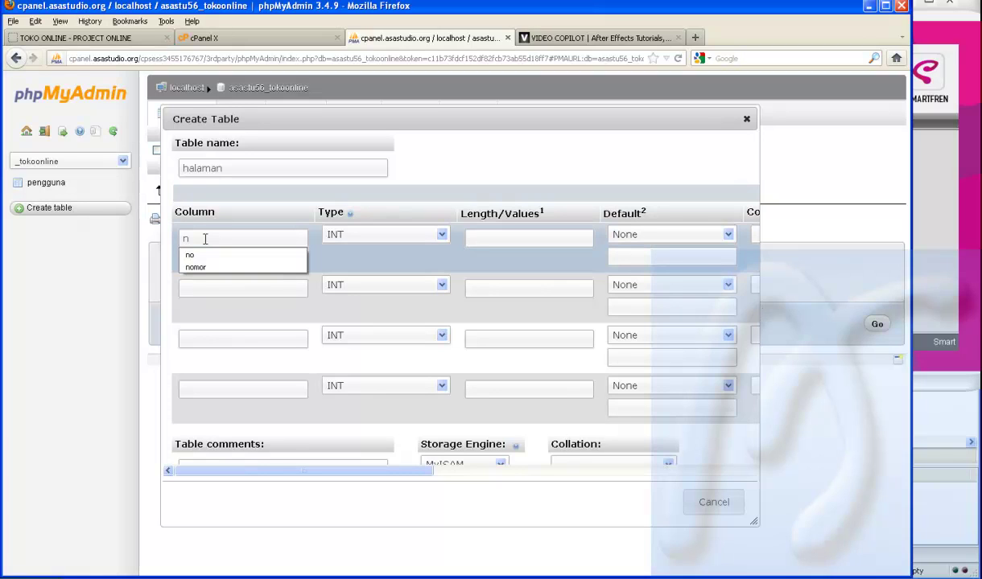
type("o")
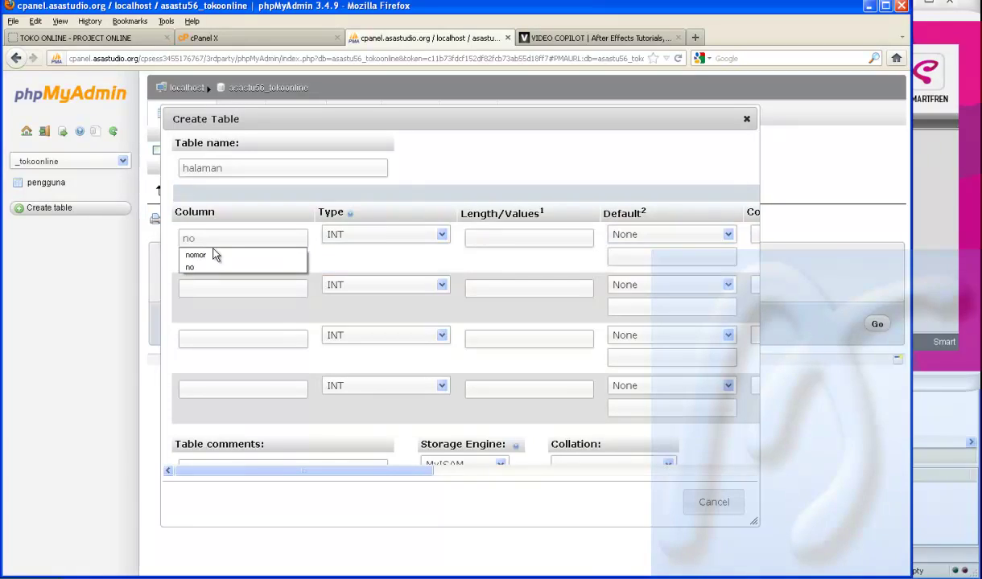
left_click(219, 255)
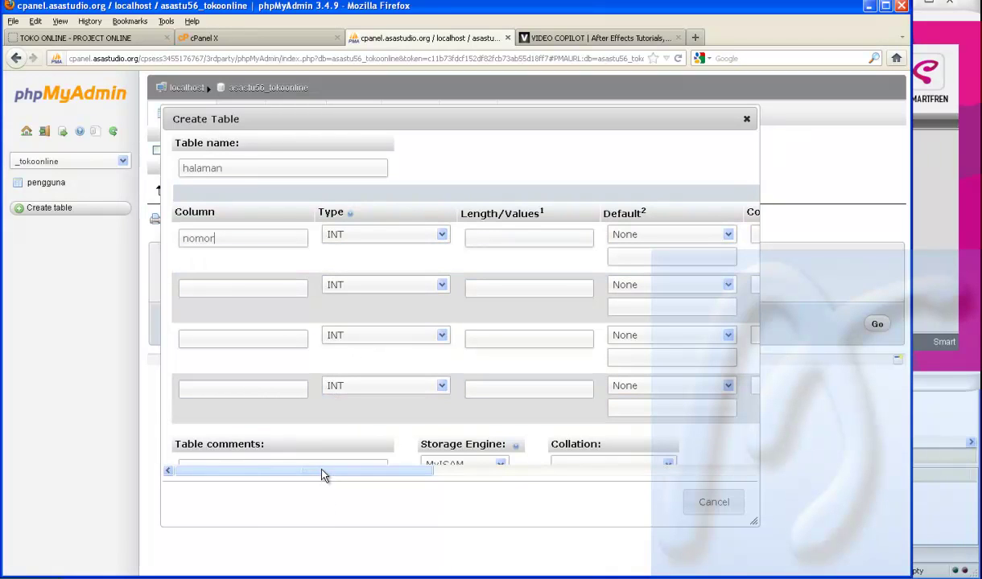
left_click_drag(324, 472, 700, 472)
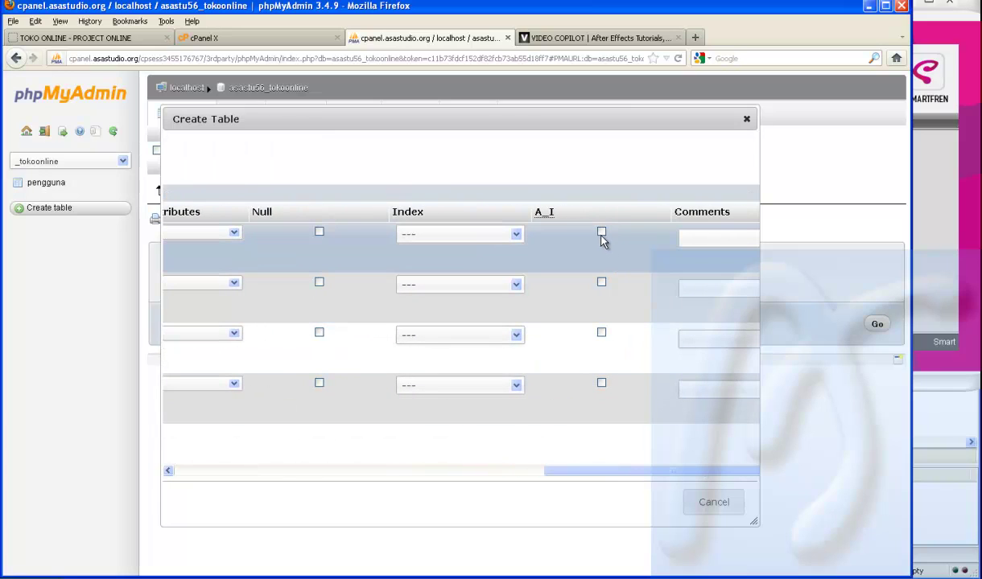
left_click(601, 233)
left_click(515, 235)
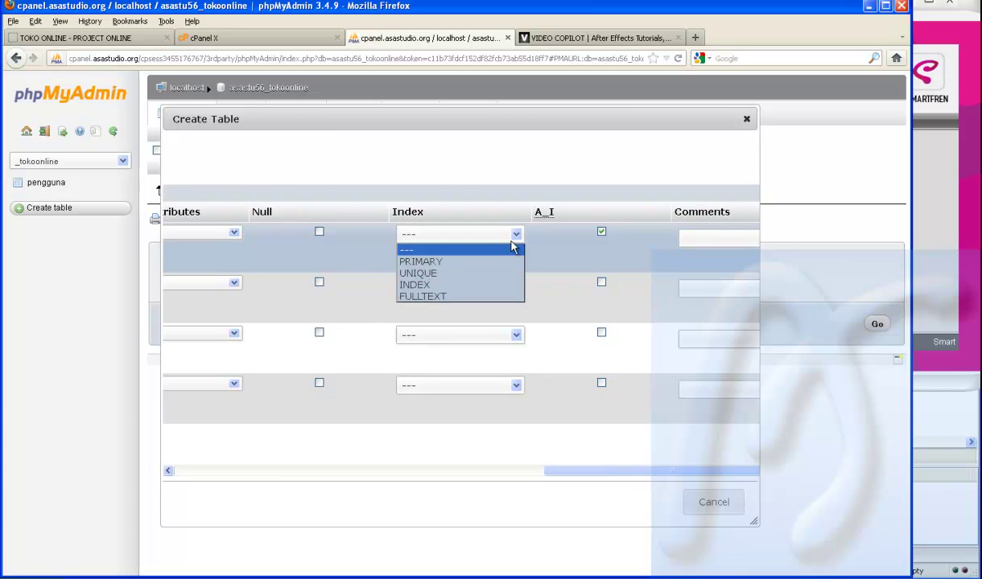
left_click(495, 259)
Step: Define the second column as judul, of type VARCHAR with a length of 300
left_click_drag(604, 475, 186, 476)
left_click(183, 288)
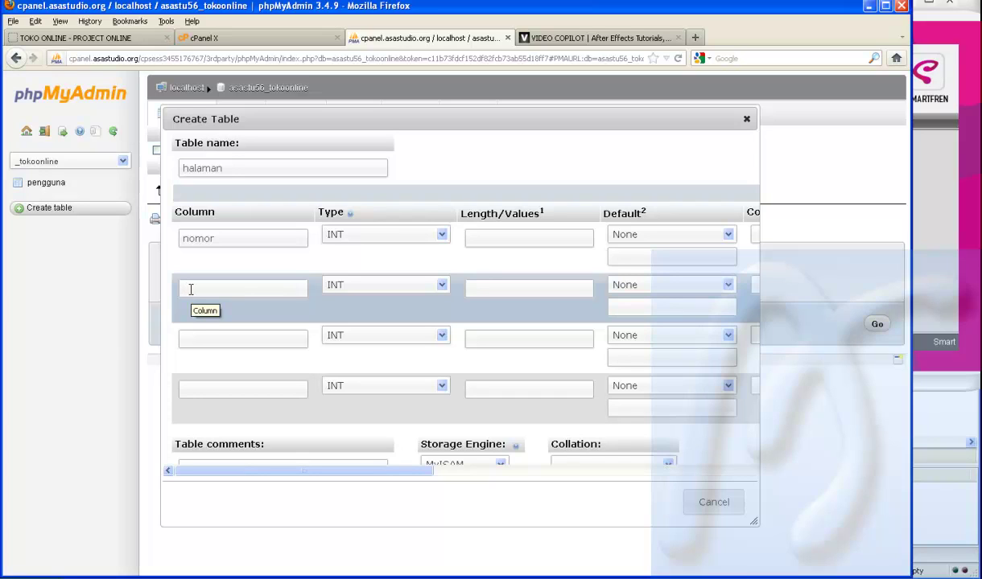
type("judul")
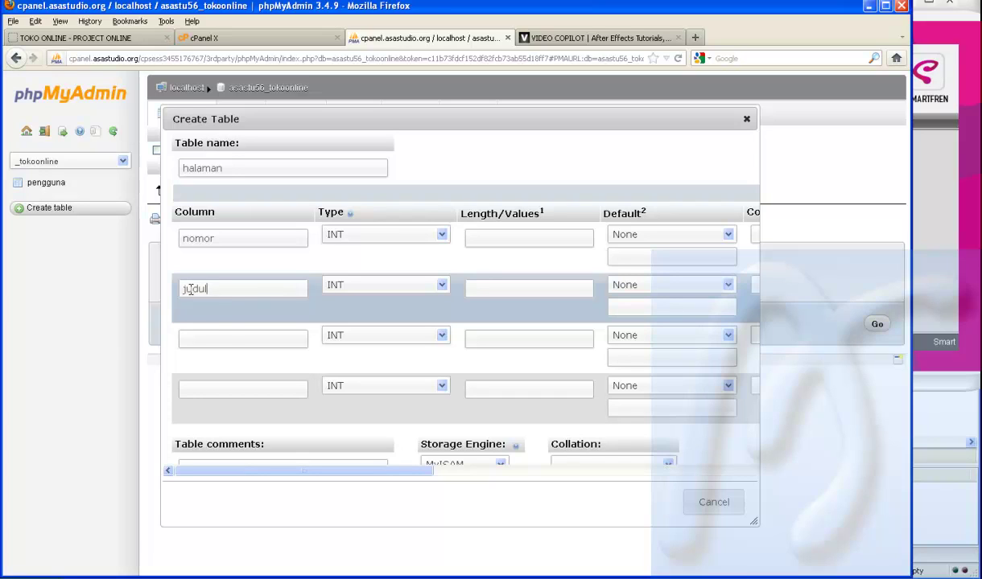
left_click(369, 291)
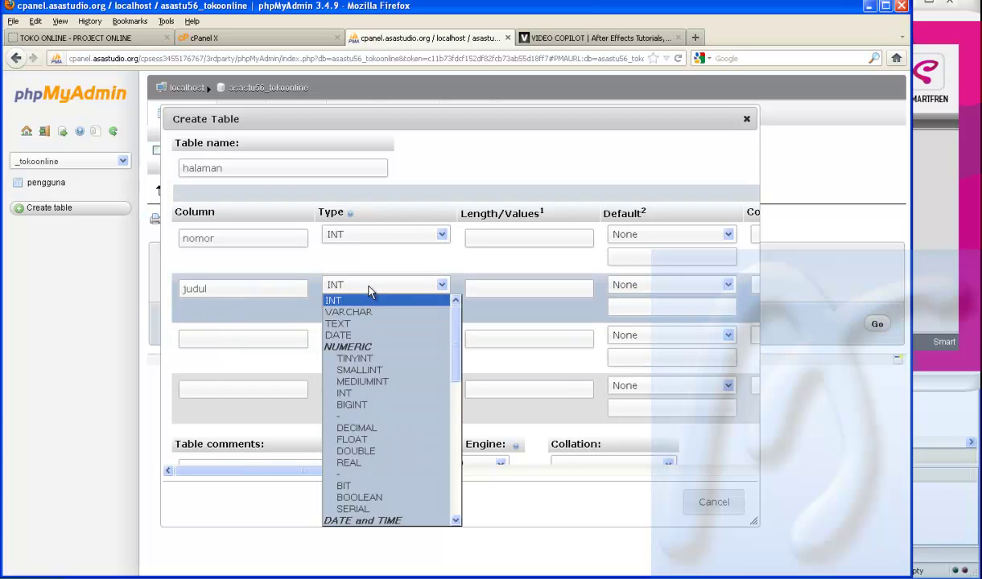
left_click(361, 311)
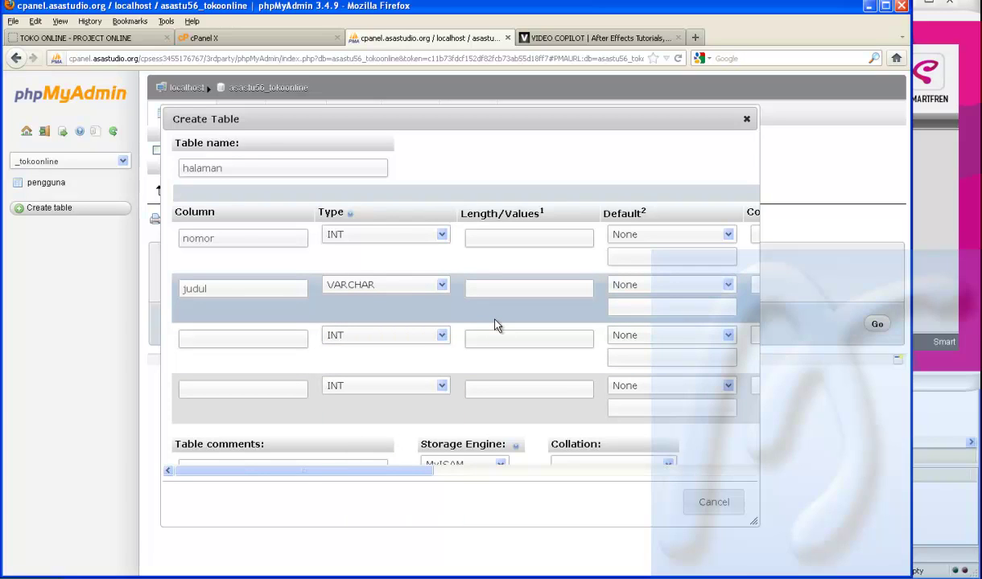
left_click(491, 290)
type("500")
left_click_drag(492, 289, 465, 291)
type("300")
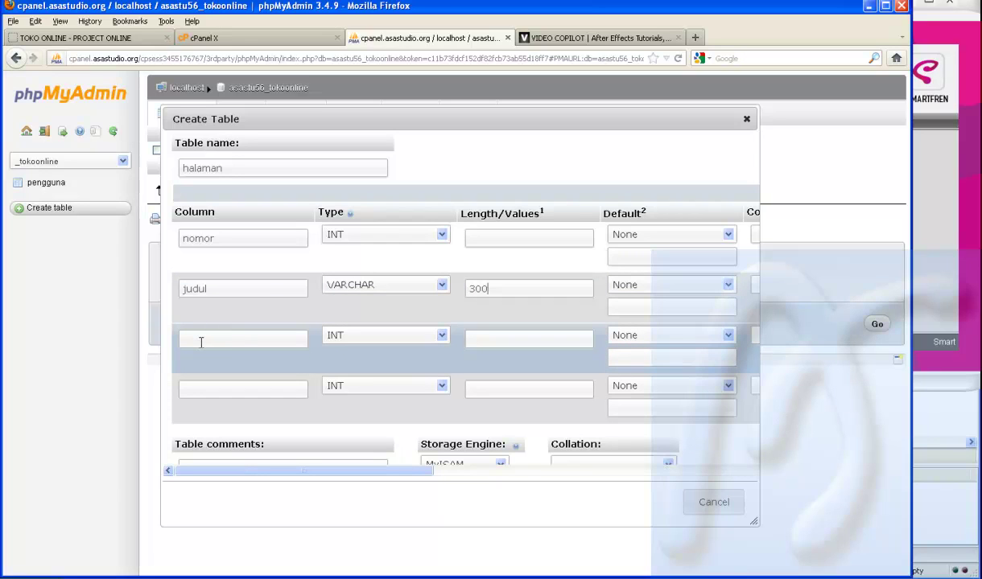
Step: Define the third column as isi, of type TEXT
left_click(202, 339)
type("isi")
left_click(373, 338)
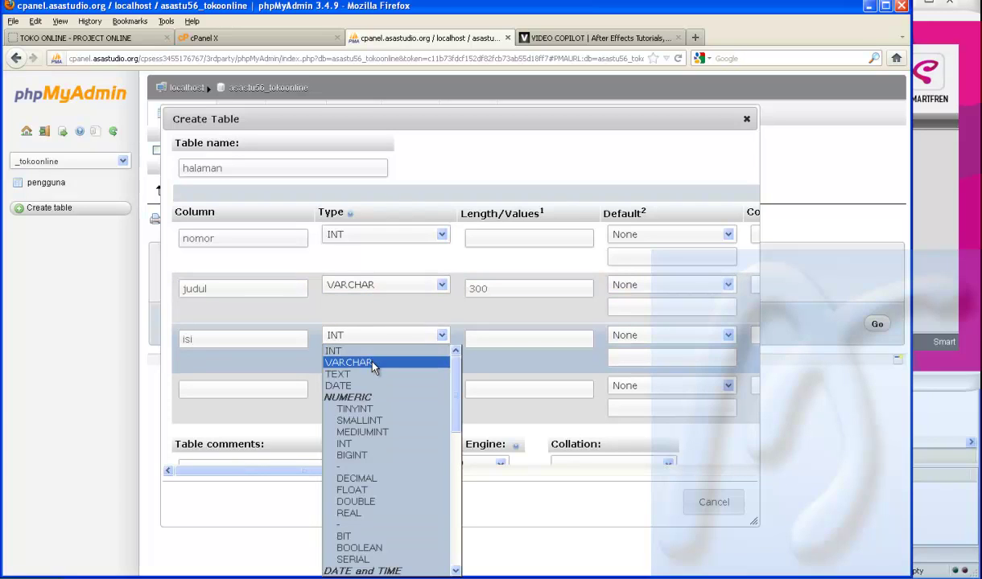
left_click(368, 375)
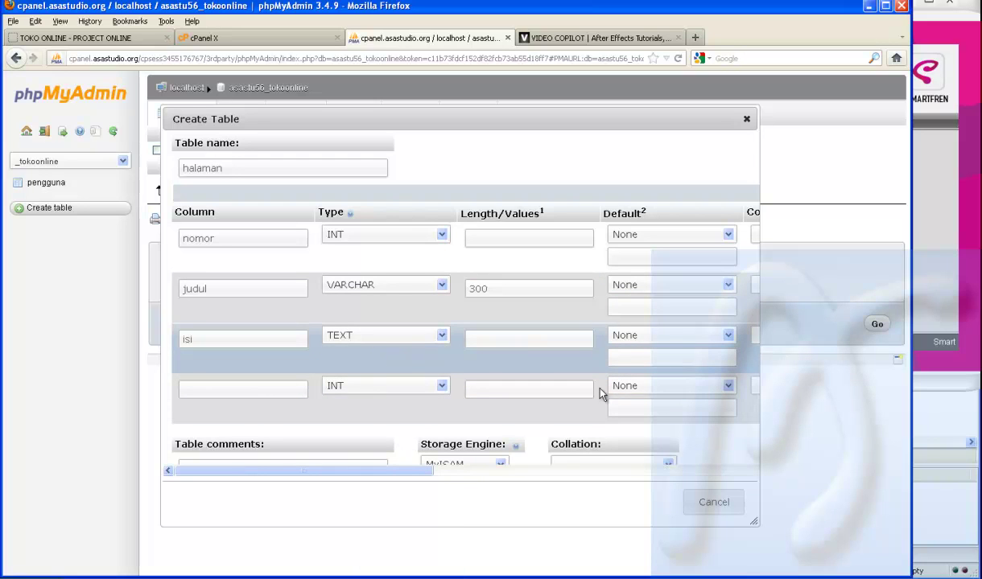
Step: Define the fourth column as tgl, of type INT with a length of 14, and save the table
left_click_drag(285, 474, 238, 485)
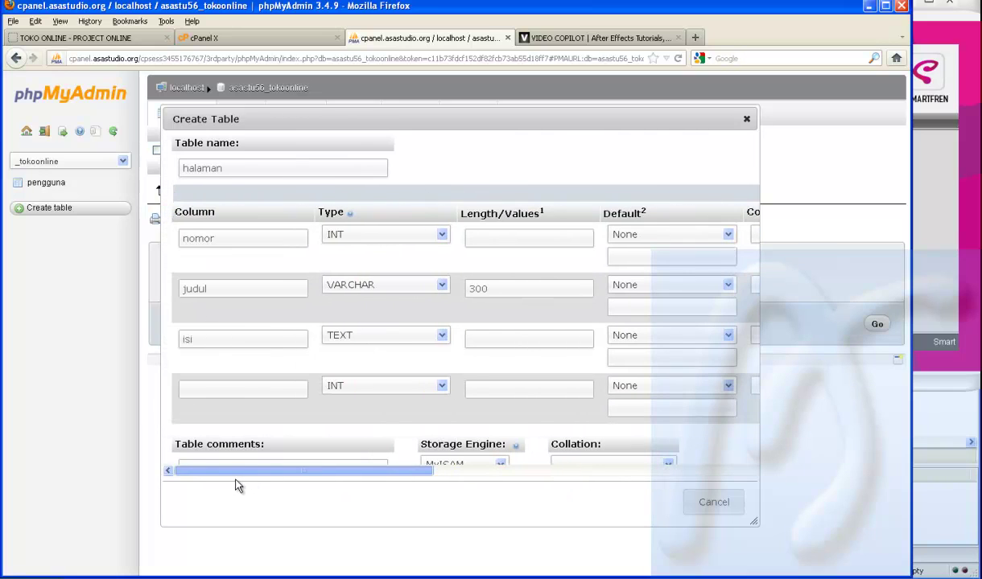
left_click(193, 389)
type("tgl")
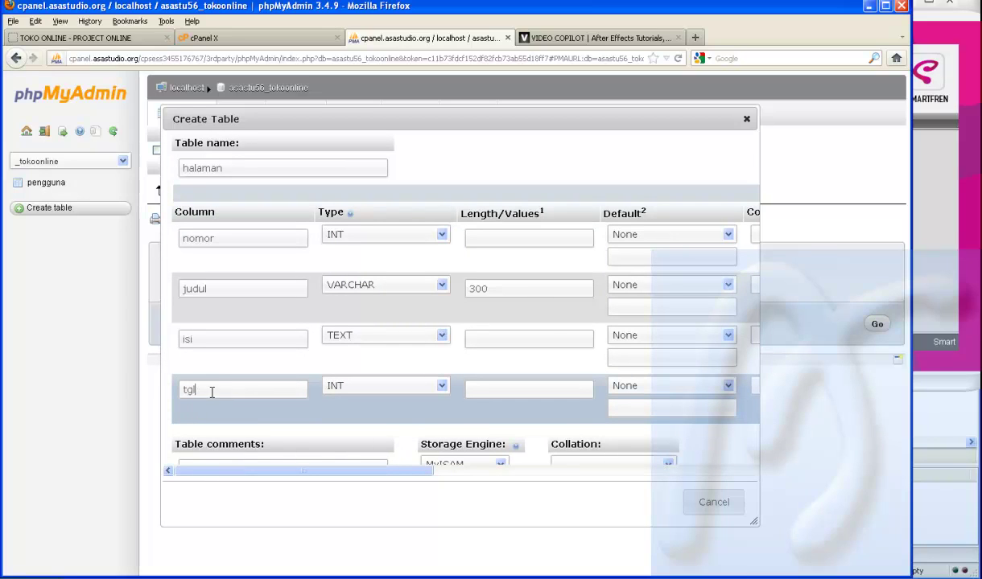
left_click(364, 389)
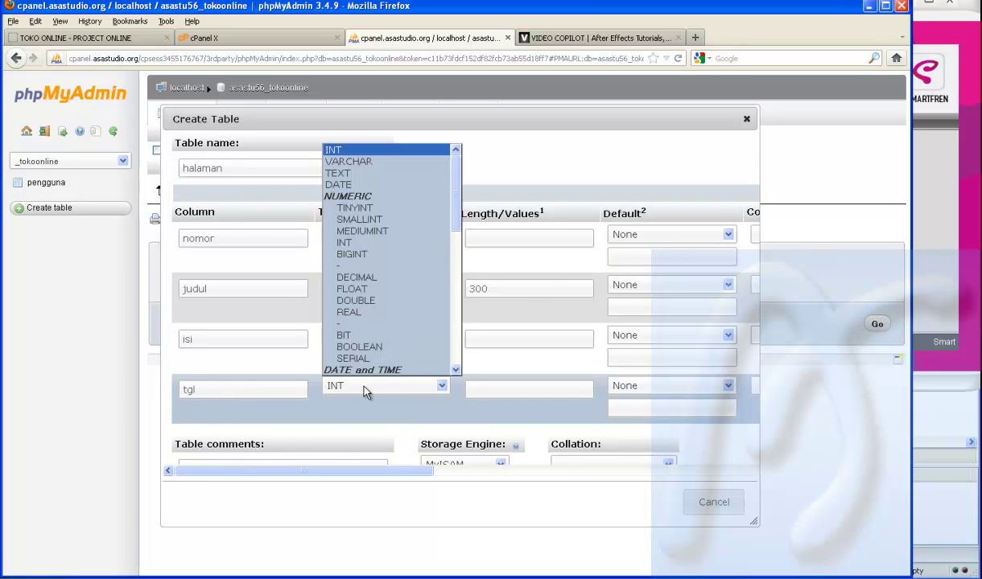
left_click(496, 390)
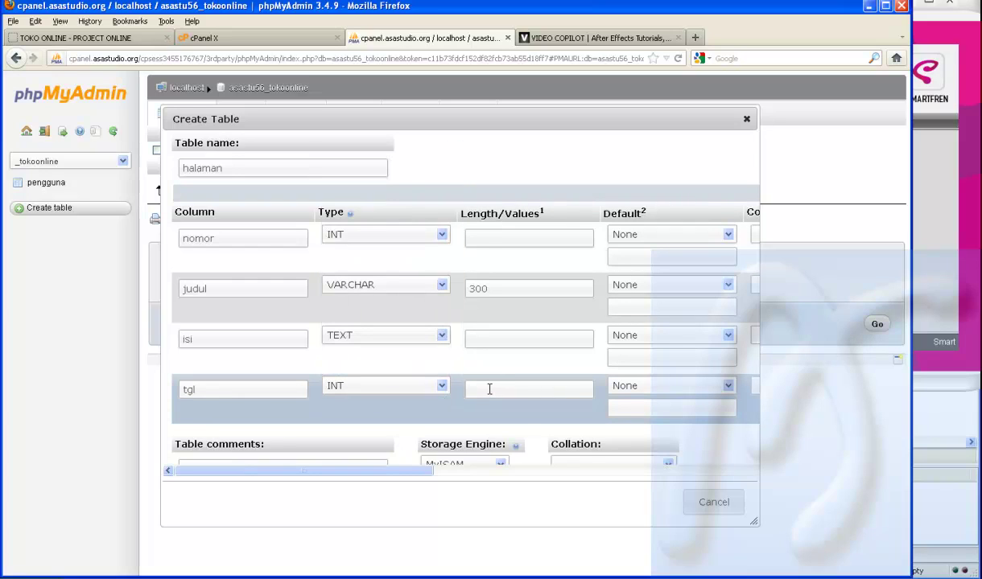
type("14")
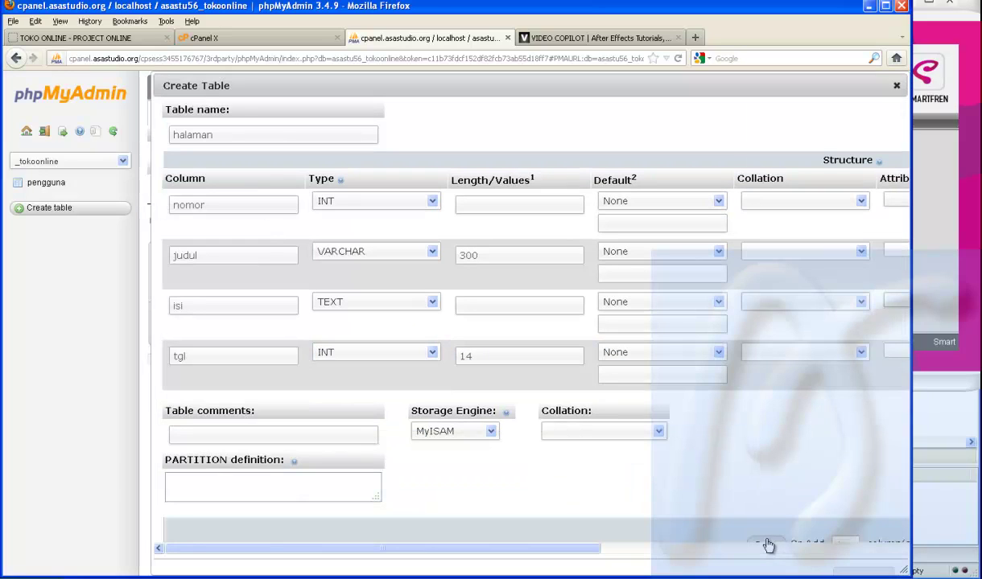
left_click(768, 546)
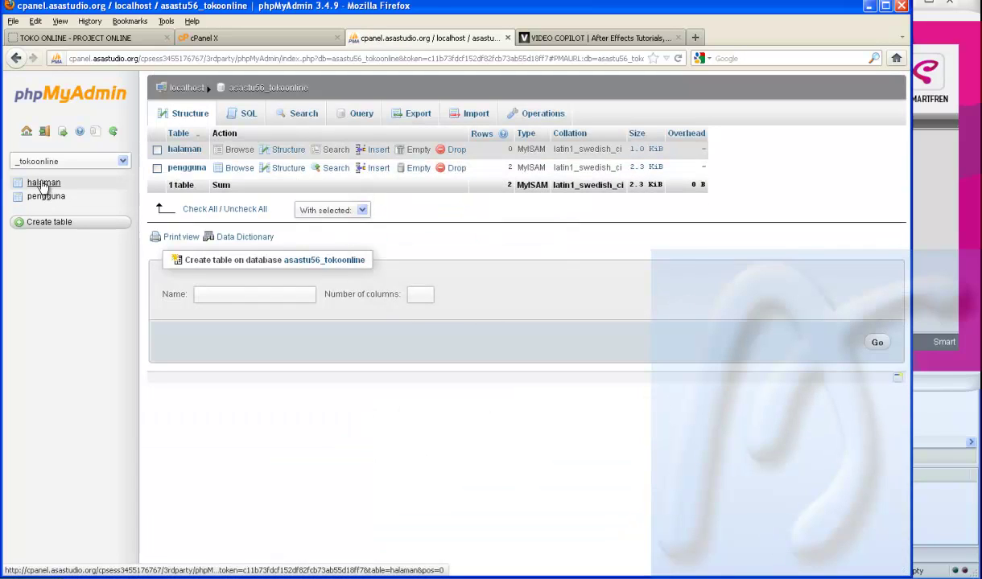
Step: Add an INT column named klik at the end of the halaman table's structure and save it
left_click(43, 183)
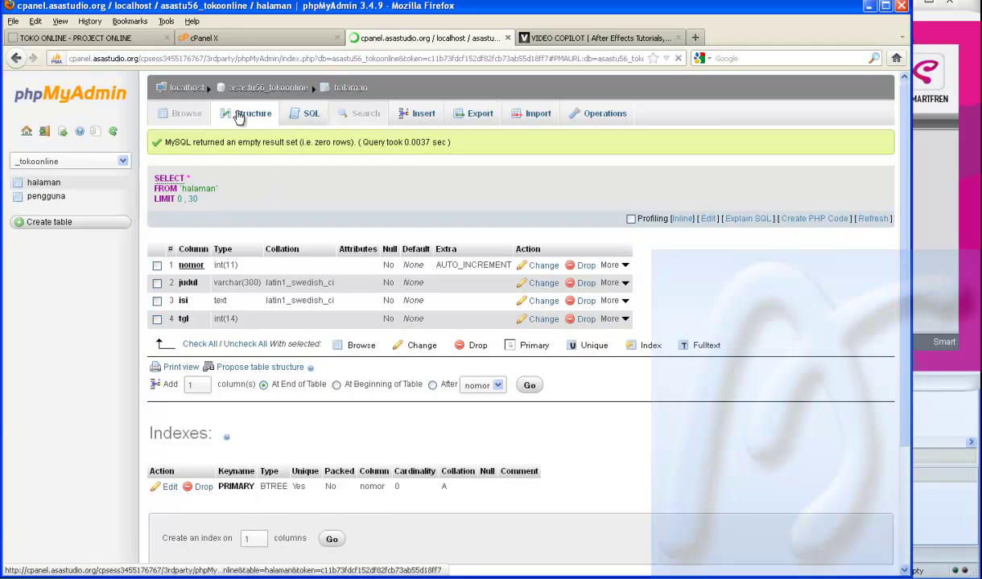
left_click(260, 113)
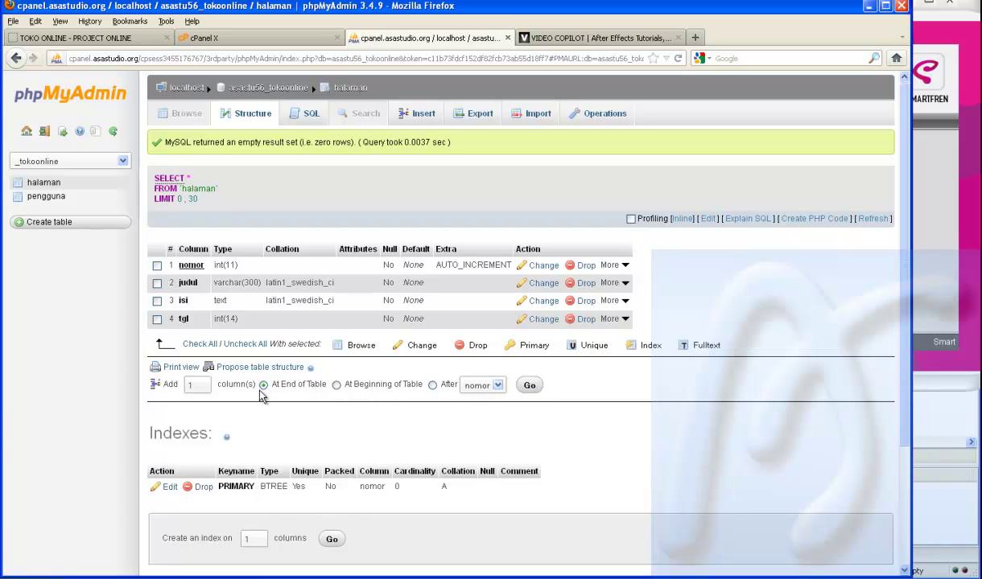
left_click(531, 386)
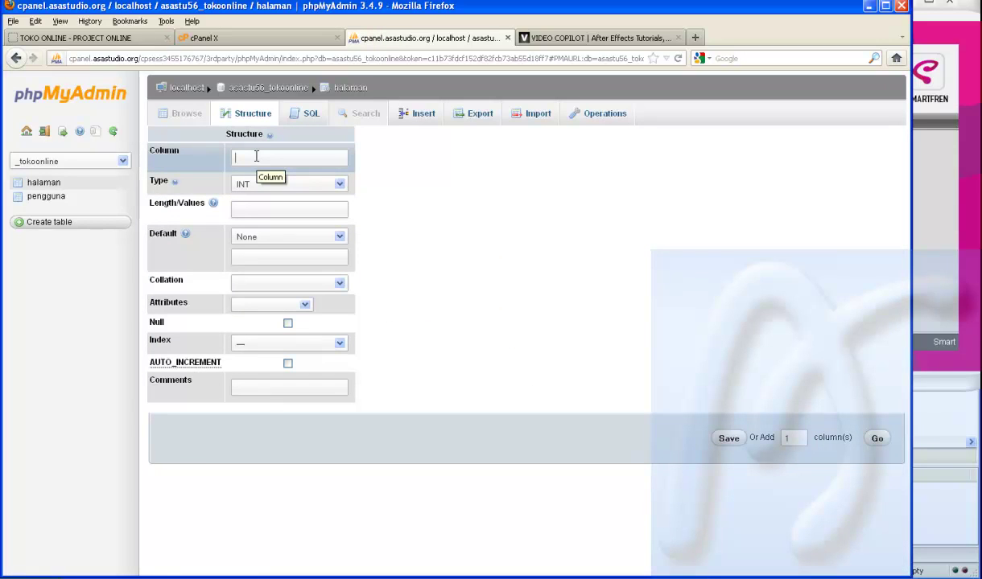
type("klik")
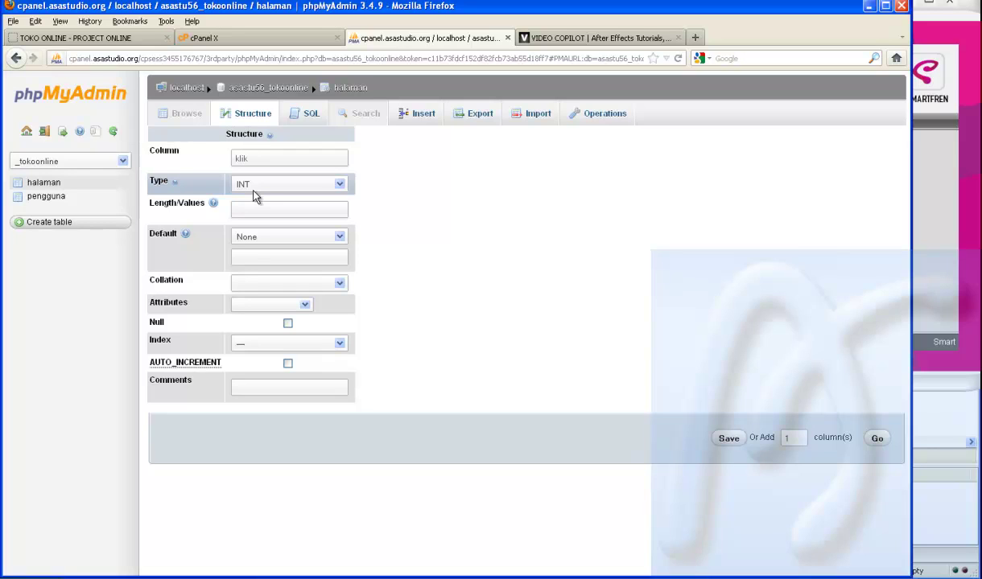
left_click(340, 184)
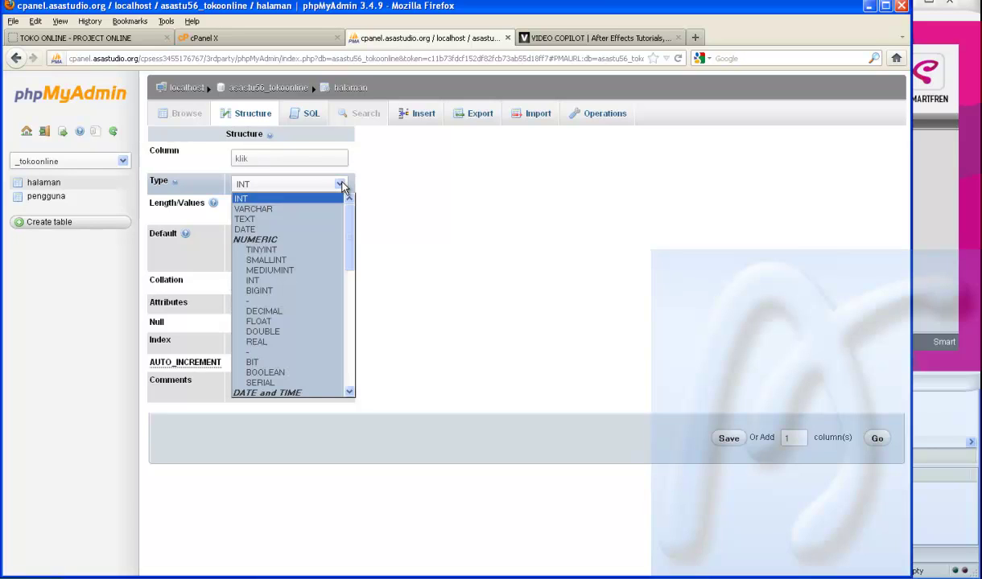
left_click(390, 186)
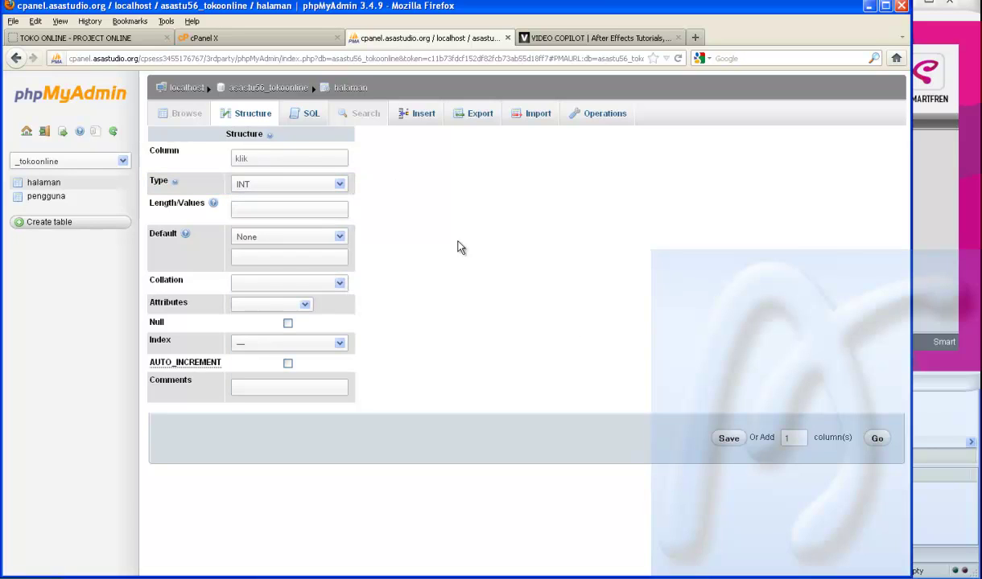
left_click(727, 442)
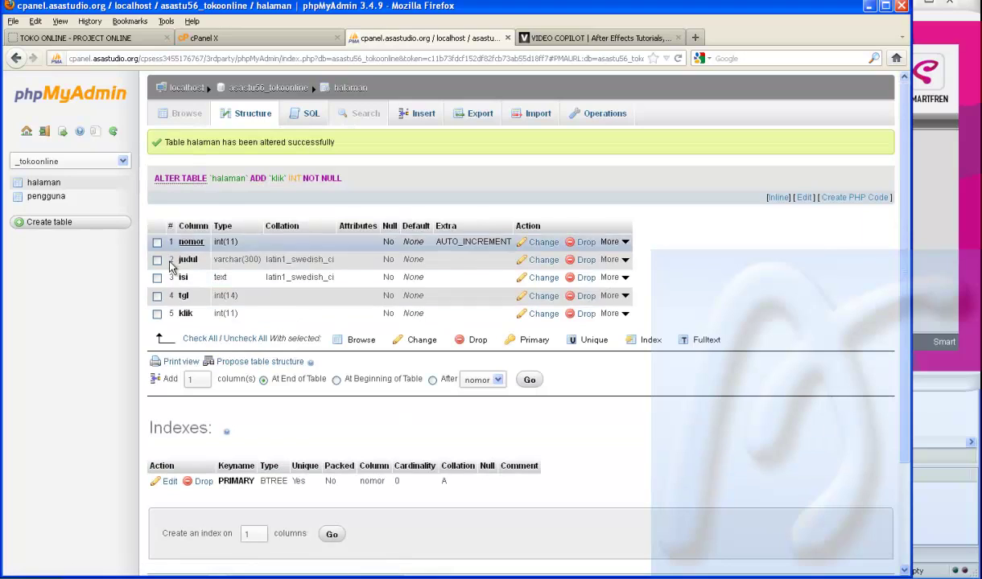
Step: View the halaman table's row entry form, return to its structure and drop the klik column
left_click(420, 116)
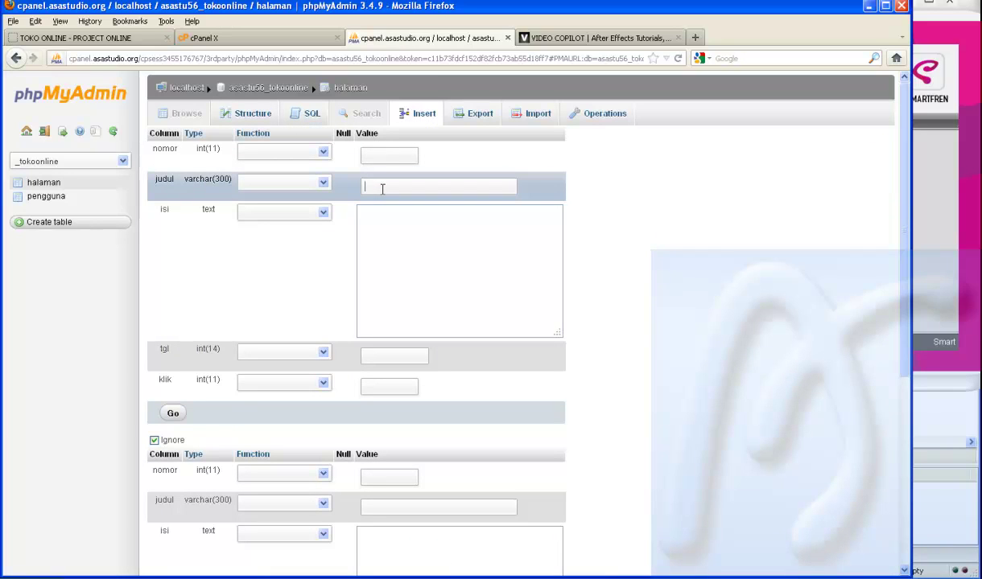
left_click(251, 116)
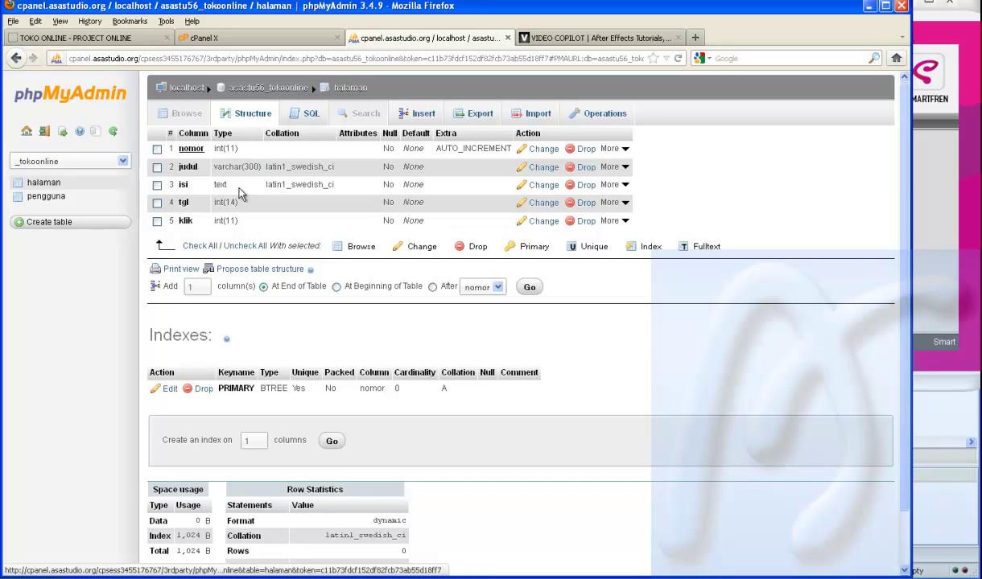
left_click(585, 221)
left_click(588, 356)
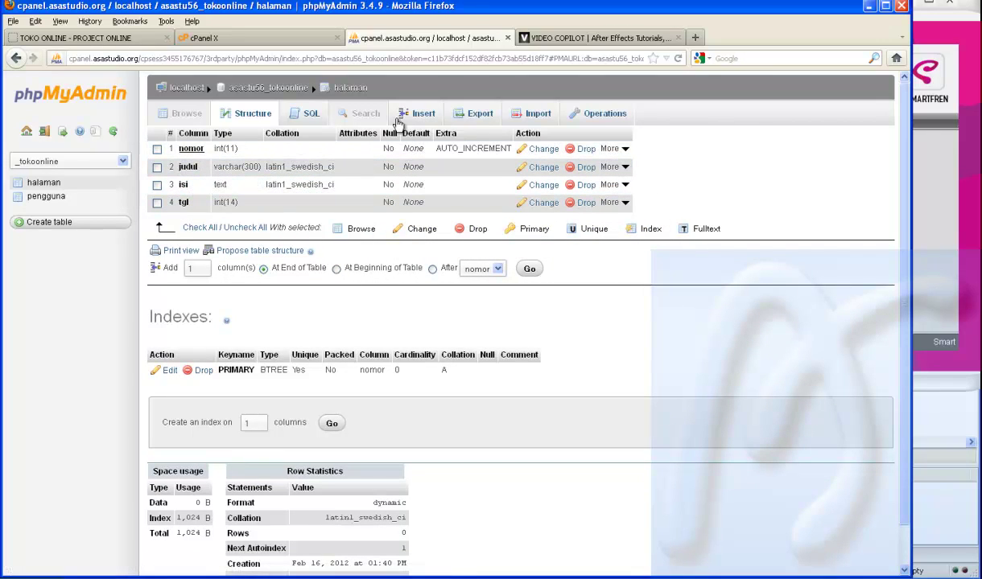
Step: Set the length of the halaman table's judul column to 20 and save the change
left_click(423, 116)
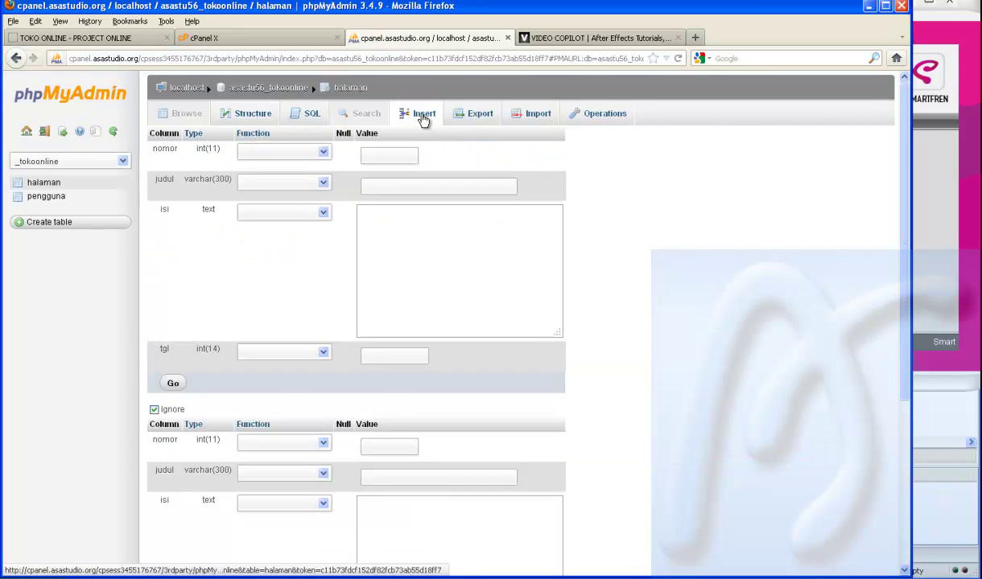
left_click(44, 185)
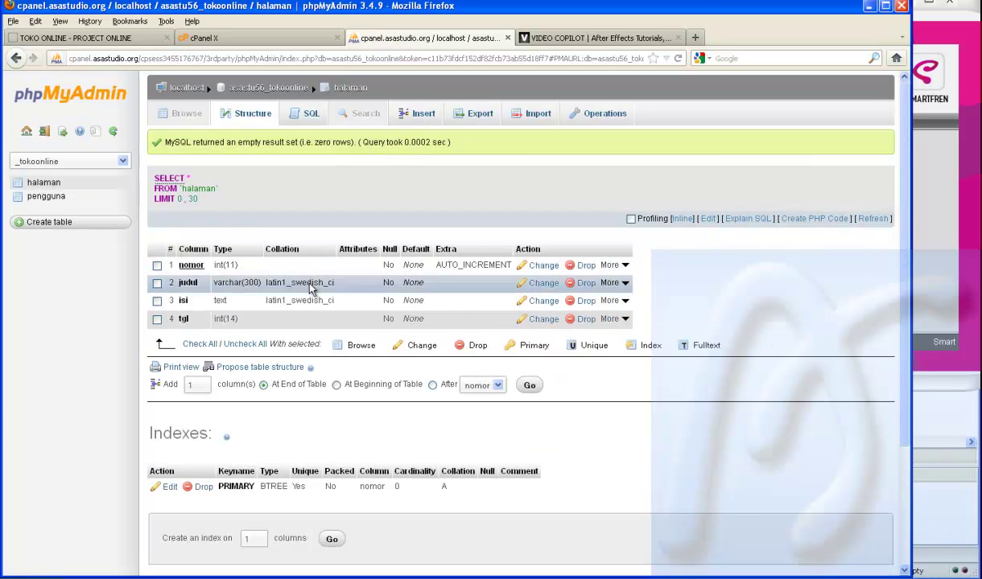
left_click(543, 285)
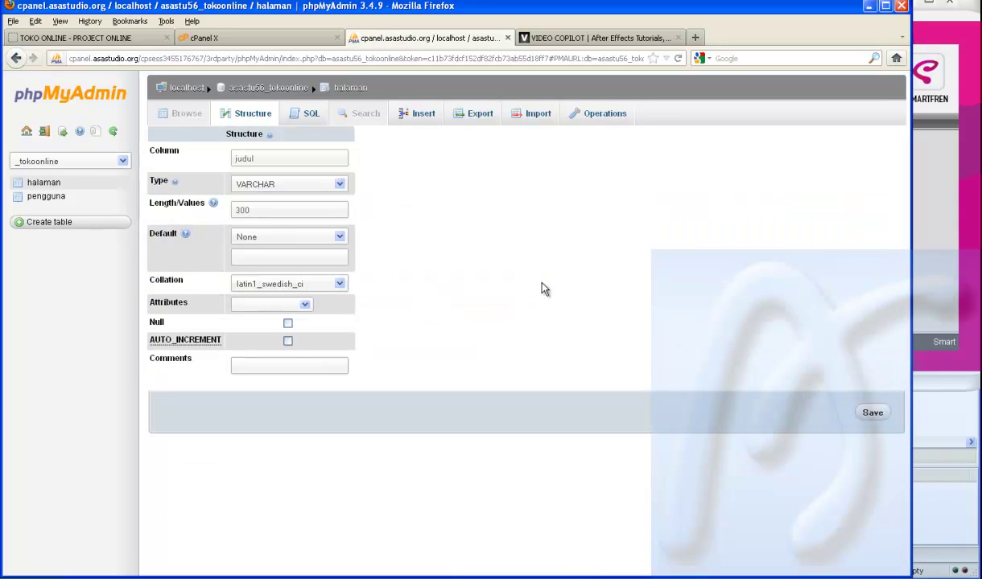
double_click(241, 210)
type("20")
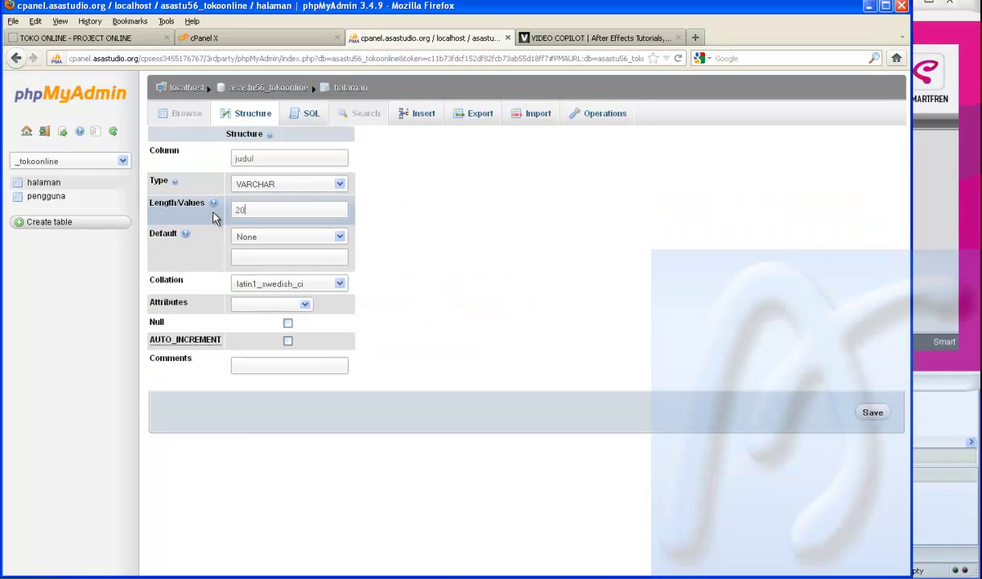
left_click(875, 414)
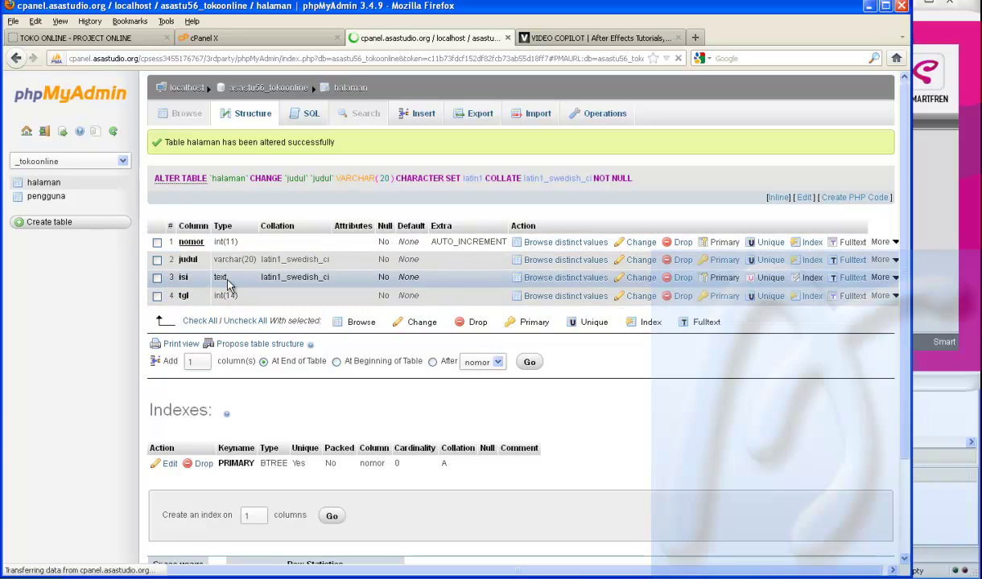
Step: Fill in the first new halaman row with judul "Home" and isi "Ini tengtang Home Page"
left_click(423, 115)
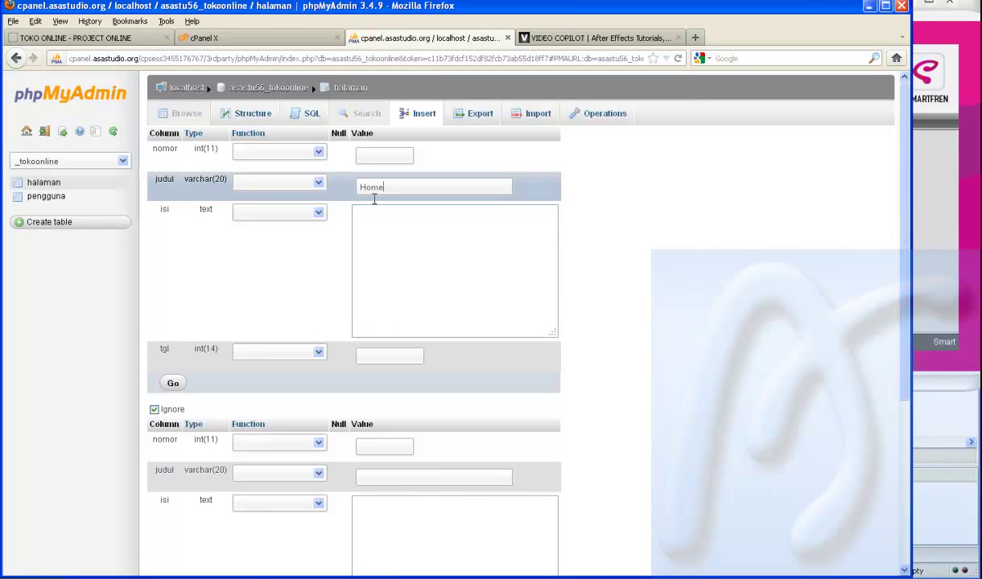
left_click(370, 219)
type("I")
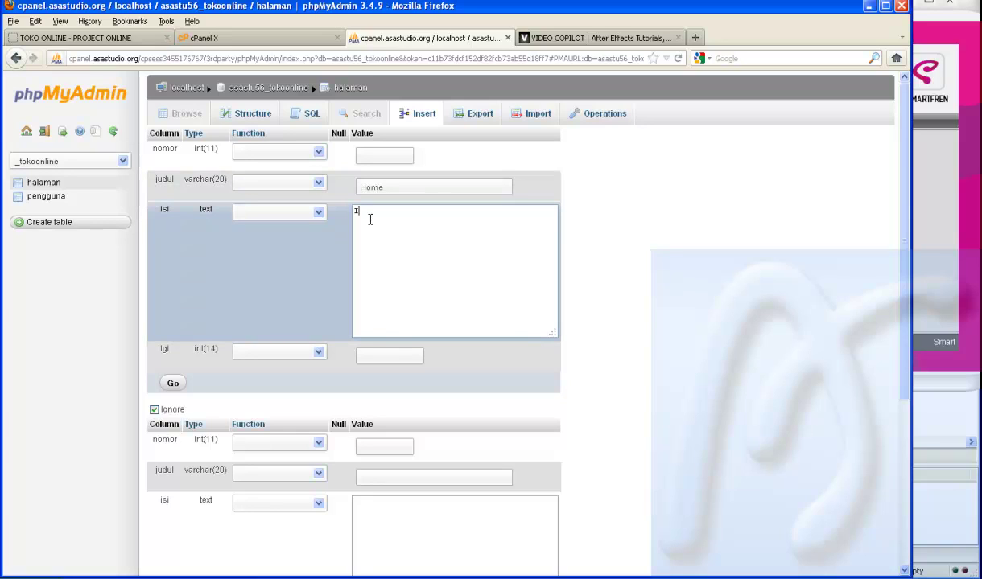
type("ni tengtang Home Page")
Step: Fill in the second new row with judul "Produk" and isi "Halaman ini tentang Produk Page"
left_click_drag(905, 306, 897, 399)
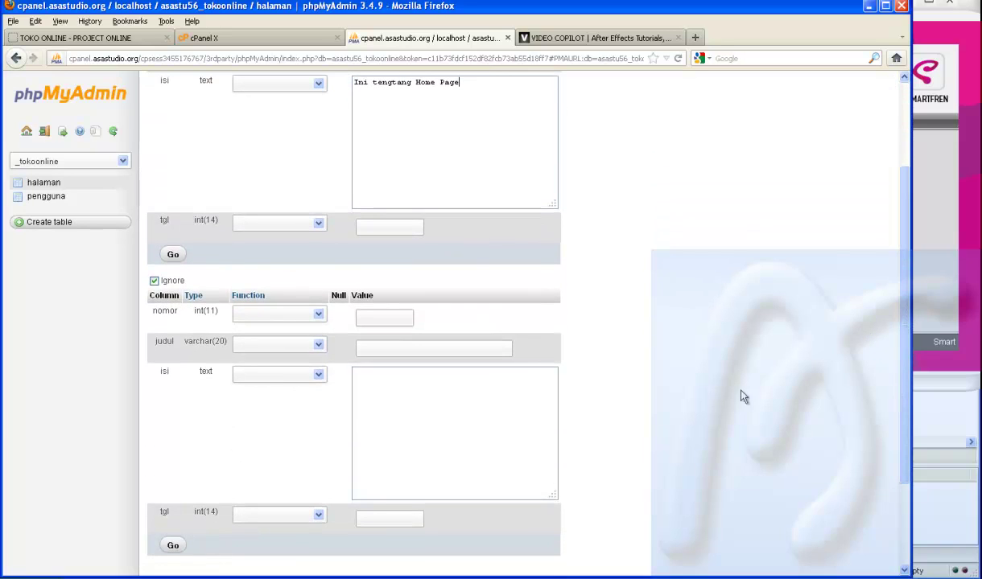
left_click(393, 349)
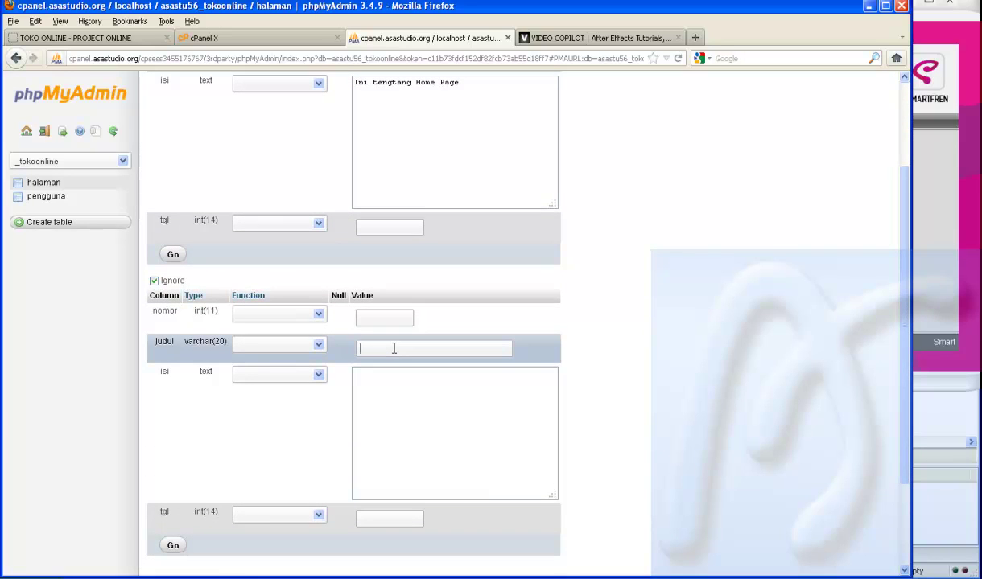
type("Produk")
left_click(394, 386)
type("Halaman ini tentang Prod")
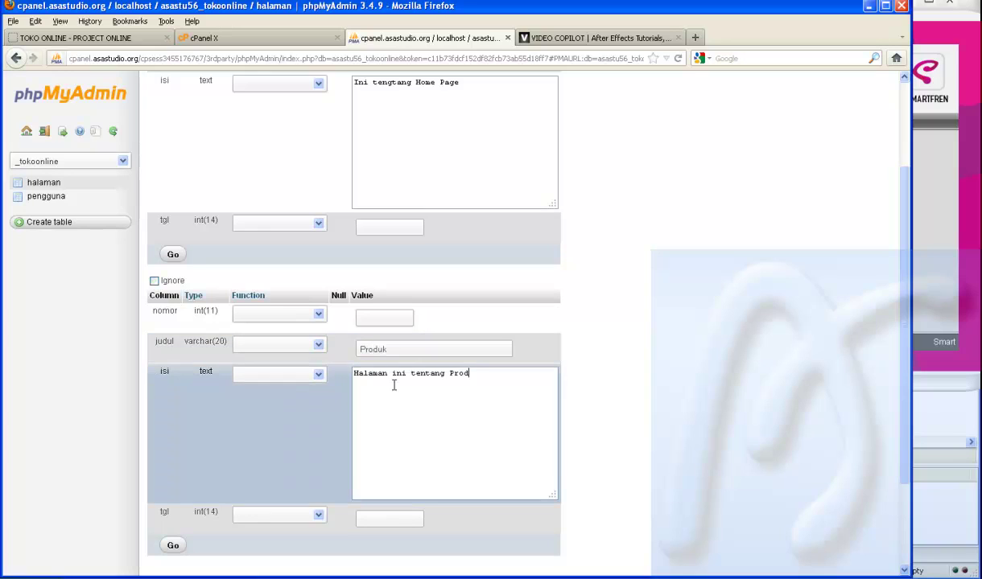
type("uk Page")
Step: Insert both rows into the halaman table and browse its records
left_click_drag(905, 433, 903, 513)
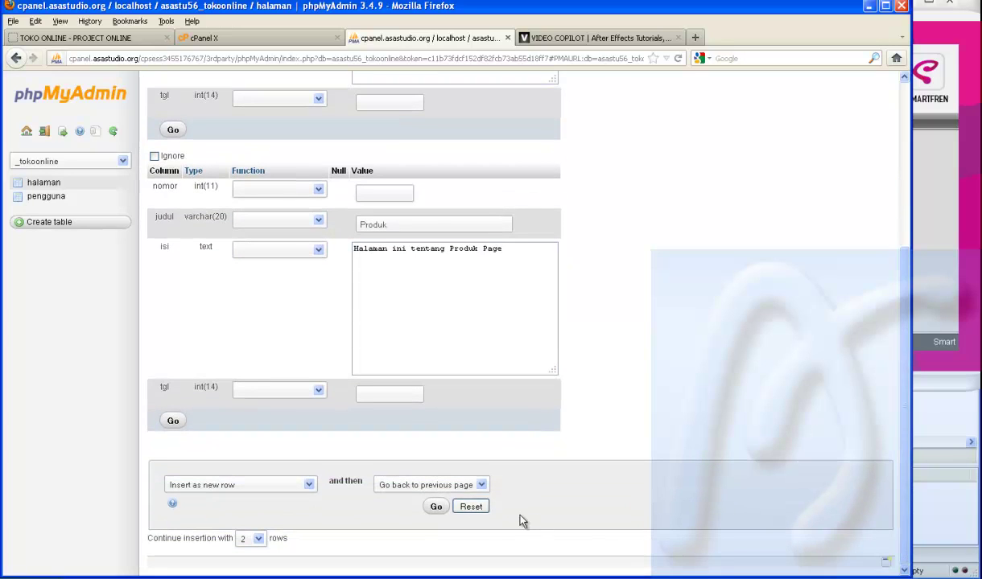
left_click(434, 506)
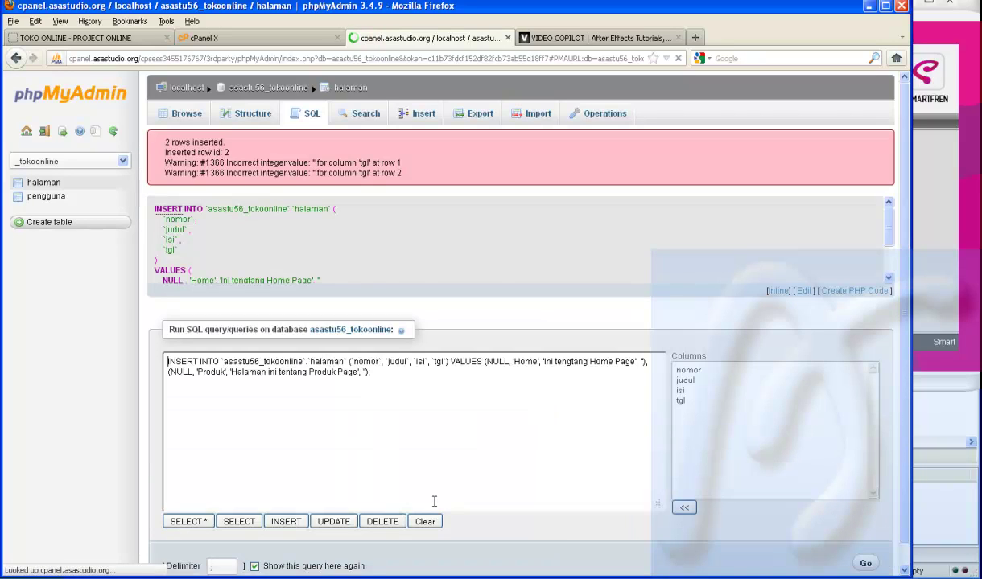
left_click(40, 184)
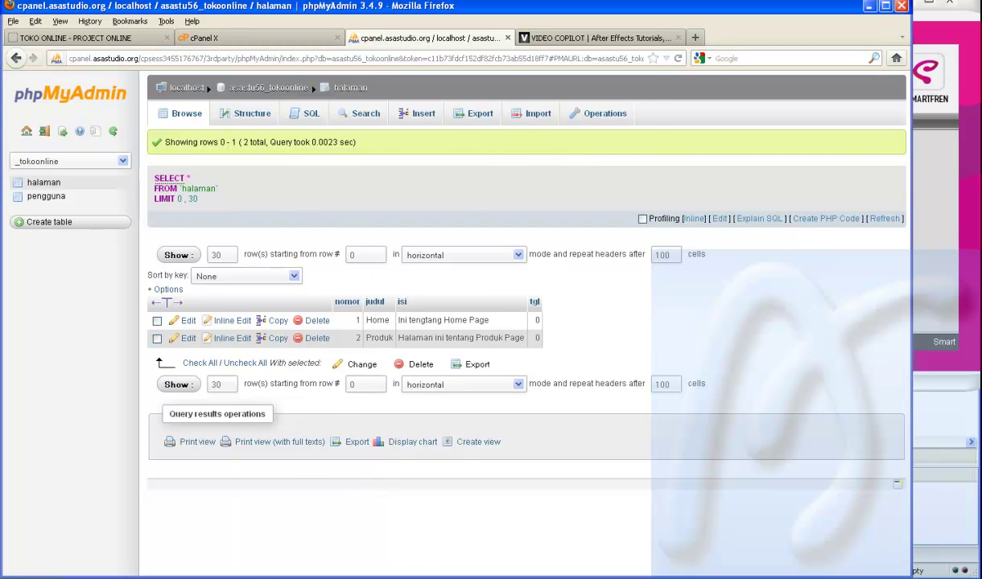
Step: Switch to ConTEXT, create a new file and save it as menu_halaman.php in the fungsi folder
left_click(327, 574)
right_click(519, 210)
mouse_move(547, 330)
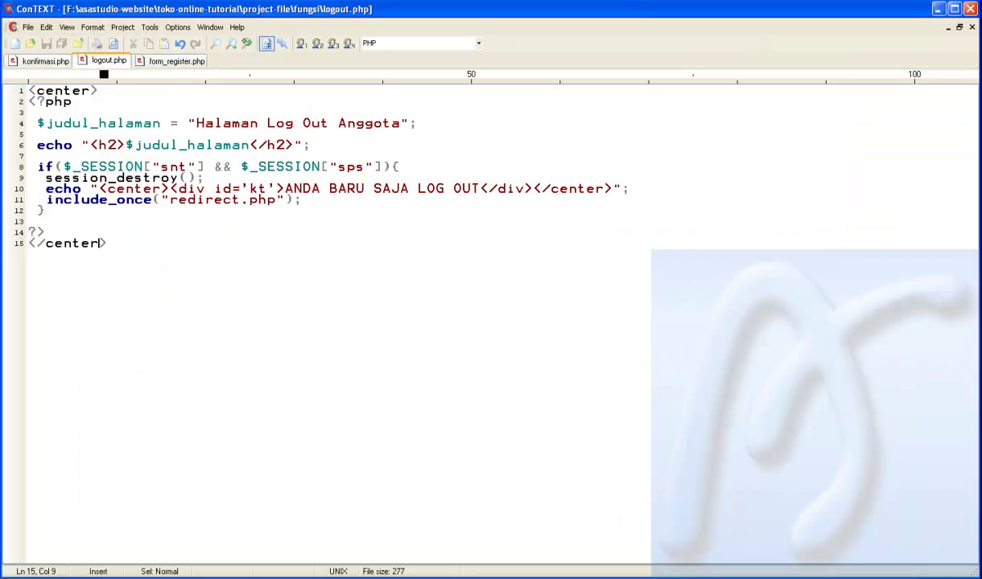
left_click(14, 42)
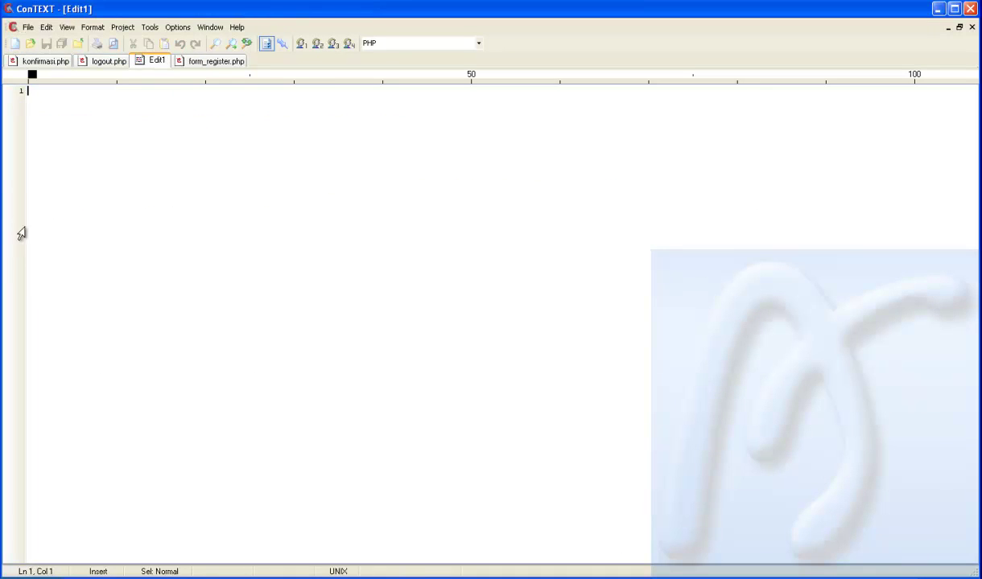
left_click(28, 27)
left_click(48, 87)
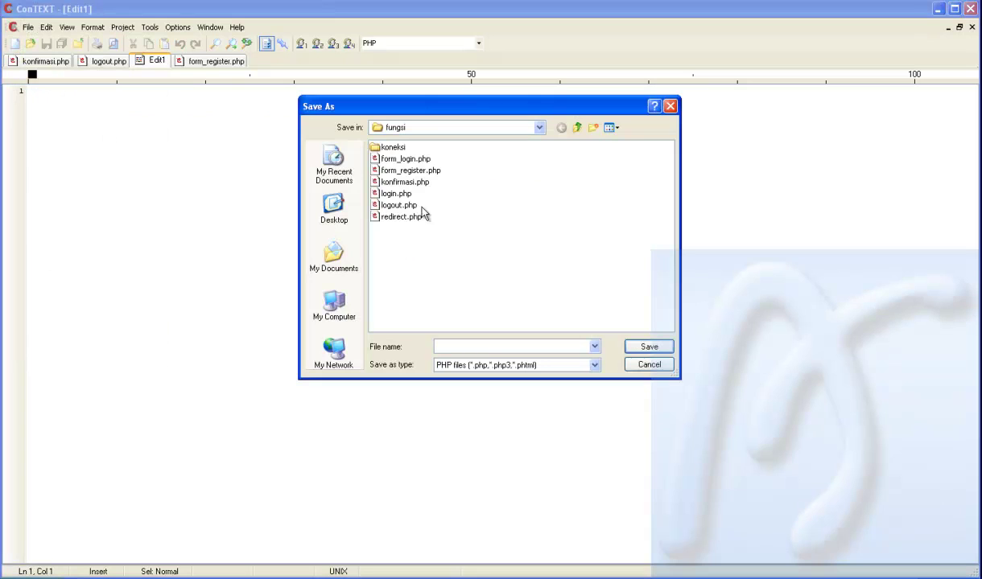
left_click_drag(424, 118, 278, 134)
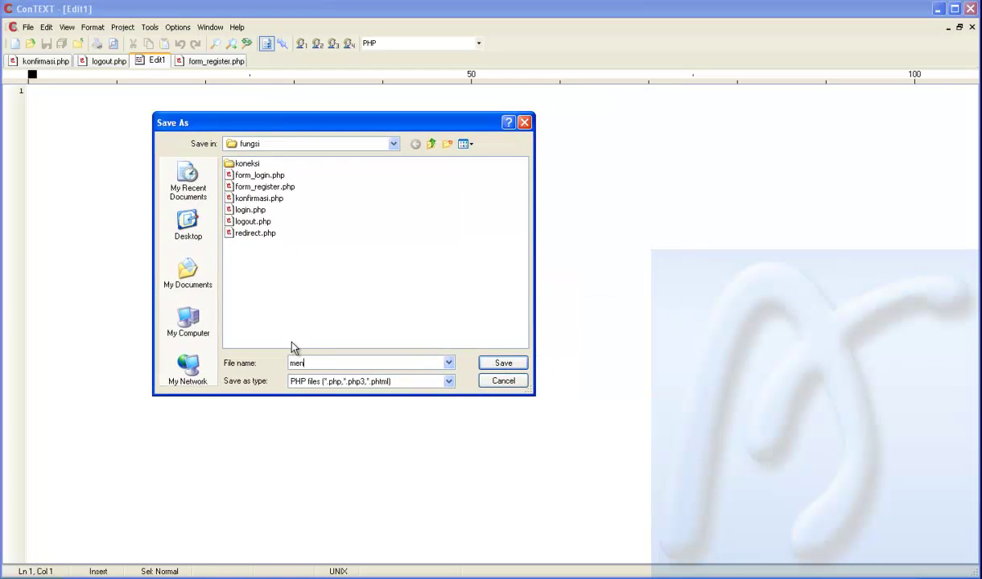
type("menu_halaman.php")
left_click(499, 363)
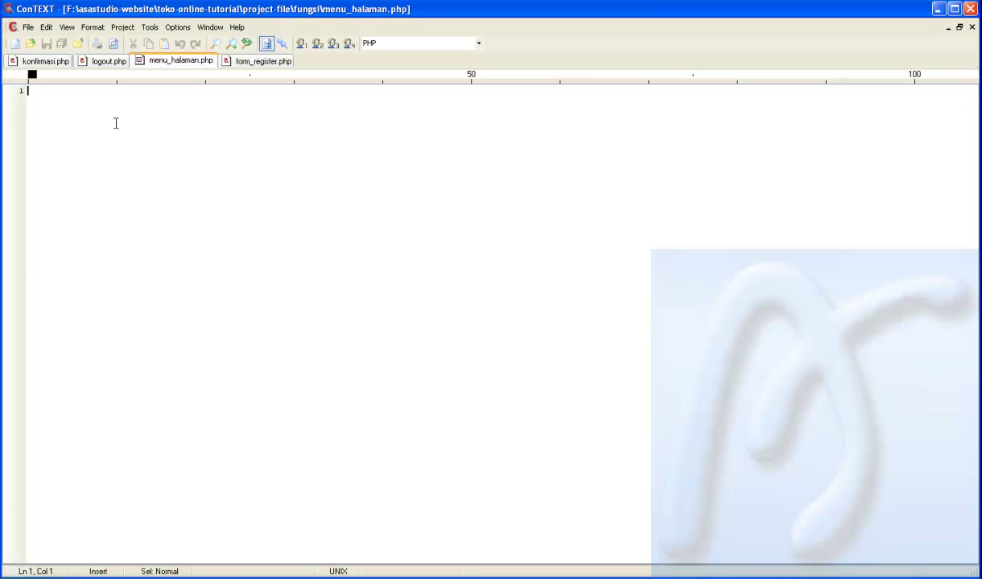
Step: Write an opening <?php tag and a closing ?> tag with a blank line between them
type("<??>")
key("Left")
key("Left")
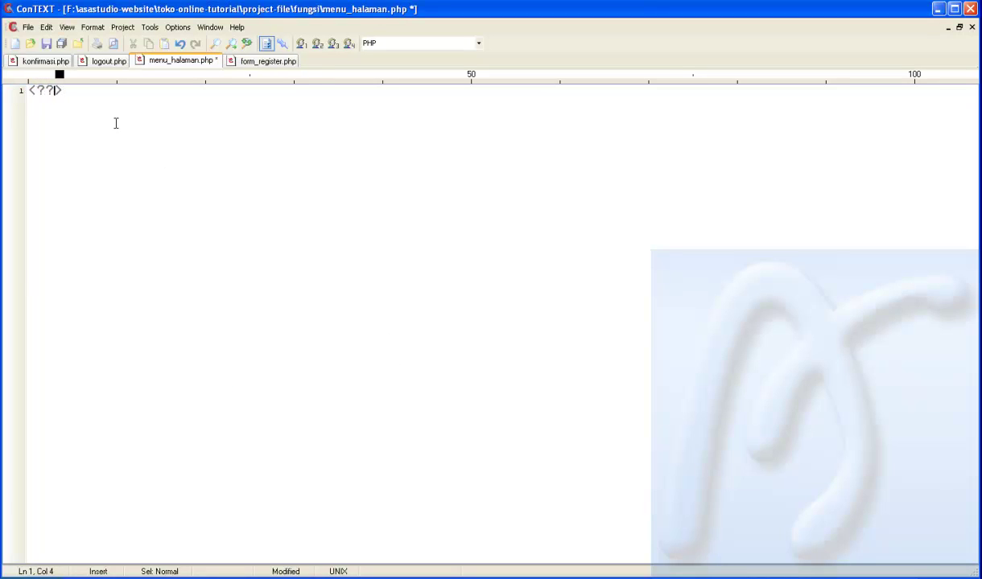
type("php")
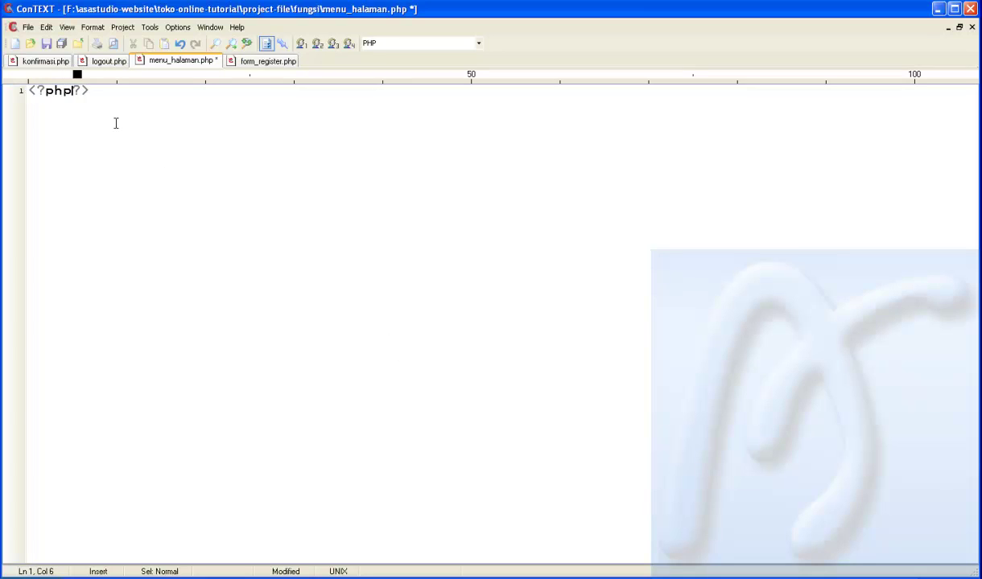
key("Return")
key("Return")
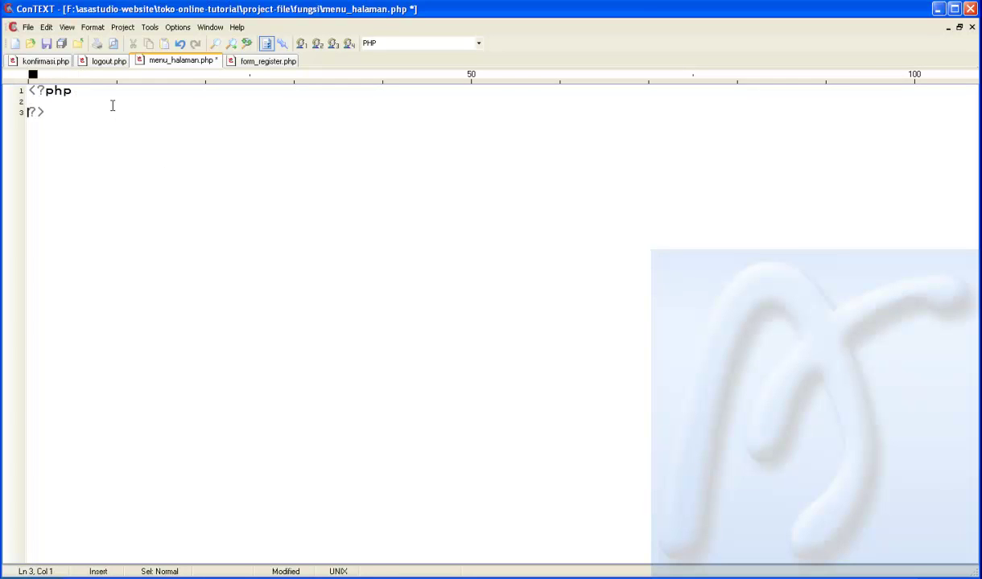
Step: Copy the include_once("koneksi/db.php"); line from konfirmasi.php into the PHP block of menu_halaman.php, followed by blank lines
left_click(46, 61)
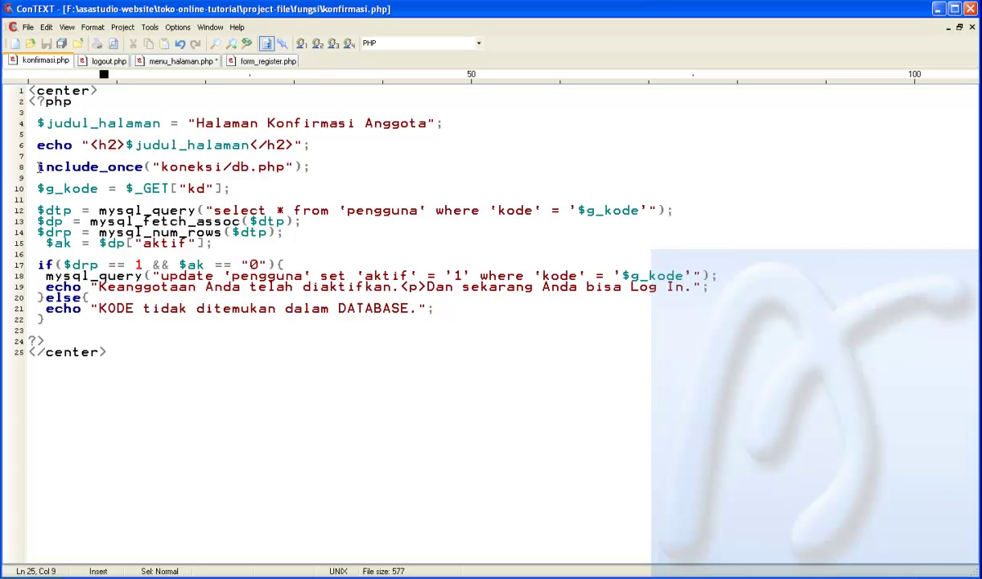
left_click_drag(39, 167, 331, 167)
key("ctrl+c")
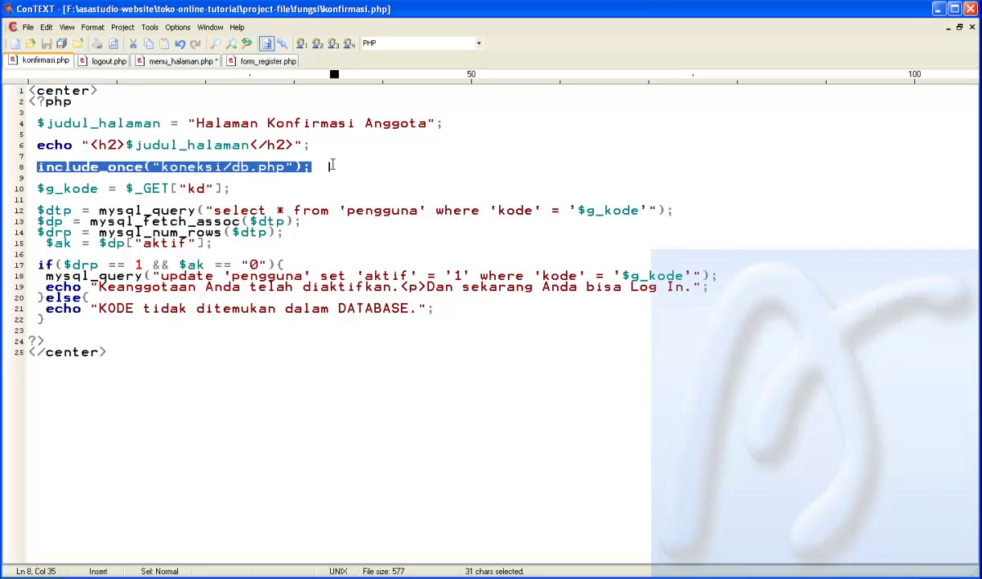
left_click(181, 62)
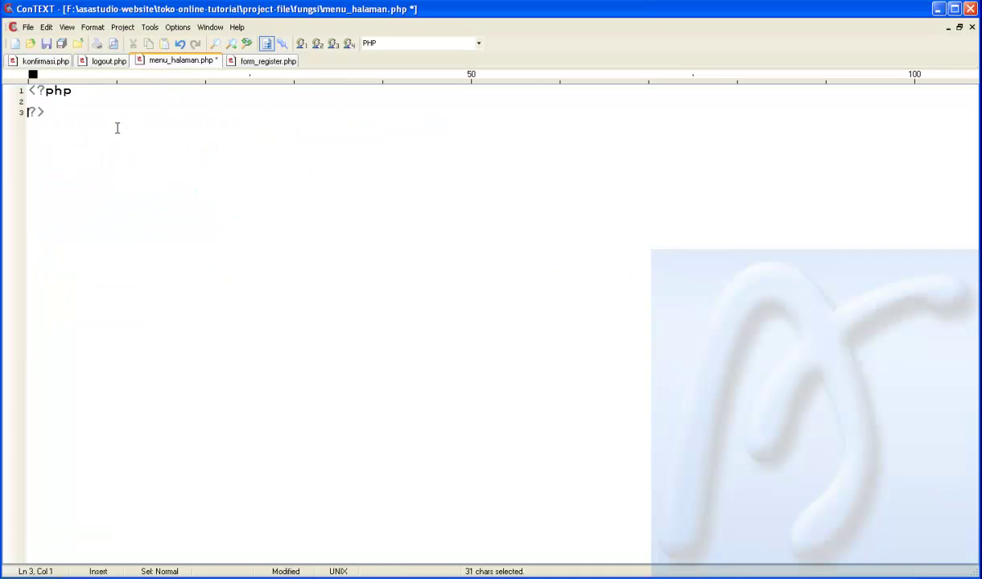
left_click(37, 100)
key("ctrl+v")
key("Return")
key("Return")
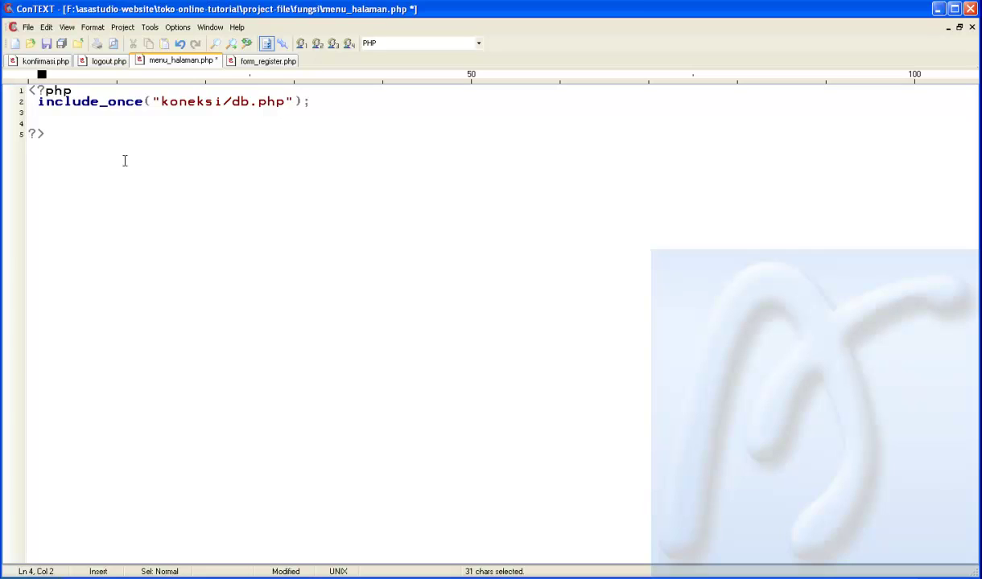
Step: Assign an empty mysql_query() call to the variable $menu below the include line
type("$menu = ")
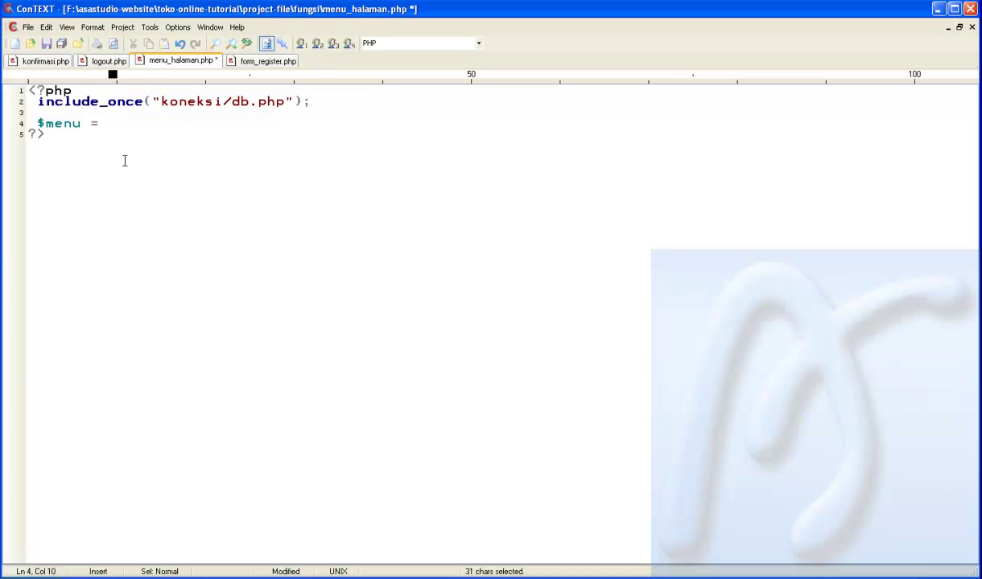
type("mysql_qu")
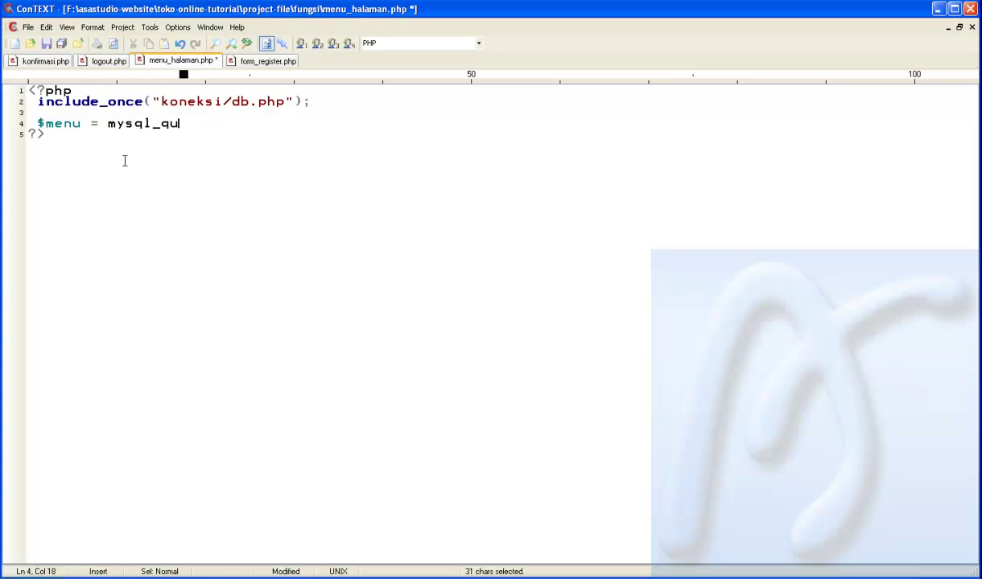
type("ery();")
key("Left")
key("Left")
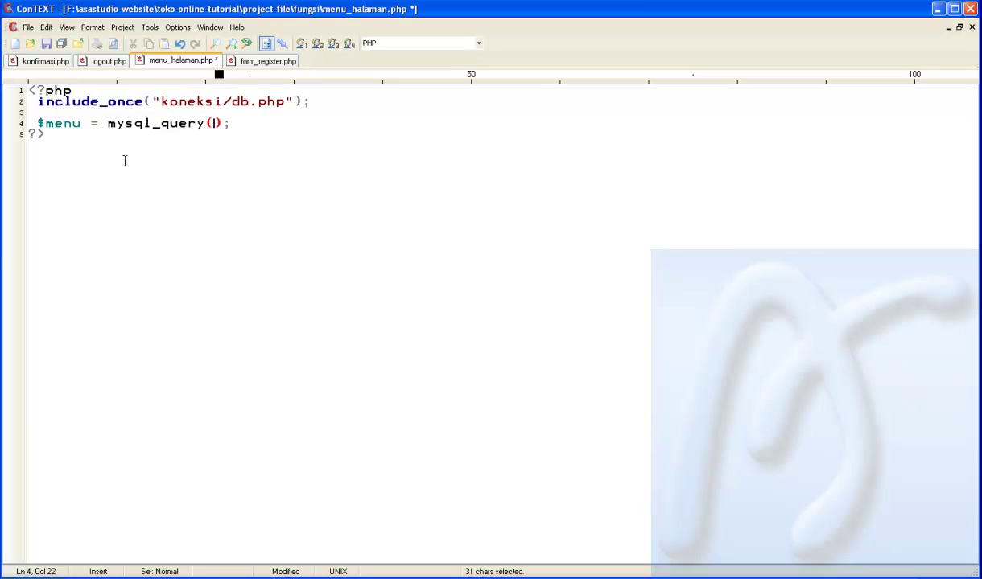
Step: Pass the quoted query string select * from `halaman` to the mysql_query call and end the statement with a semicolon
type("\"\"")
key("Left")
type("select ")
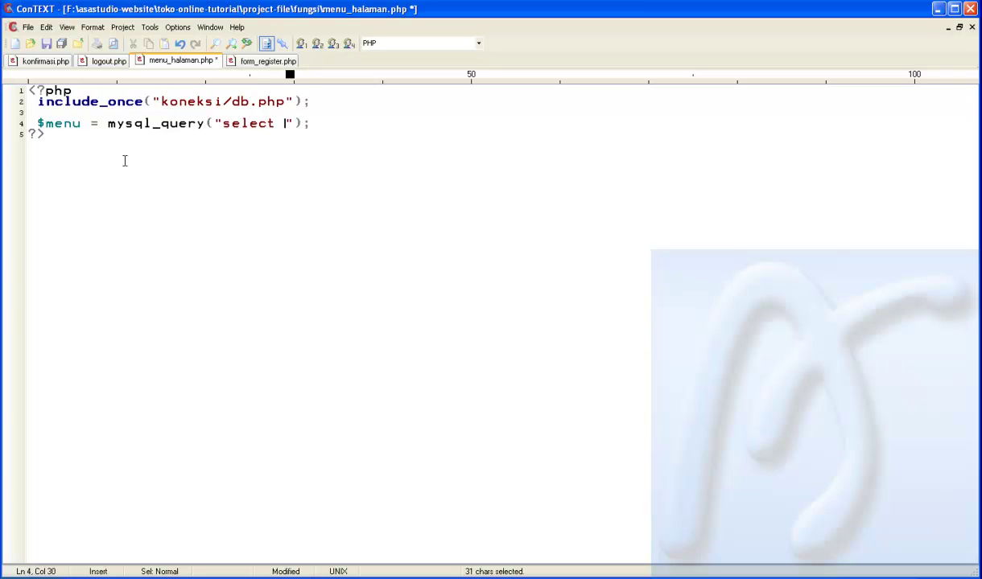
type("* from ")
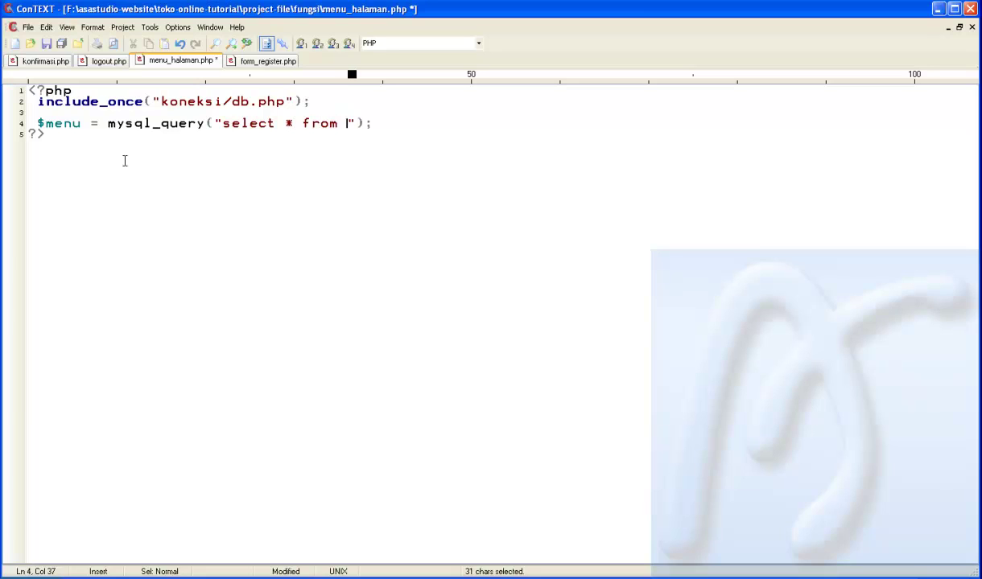
type("''")
key("Left")
type("halaman")
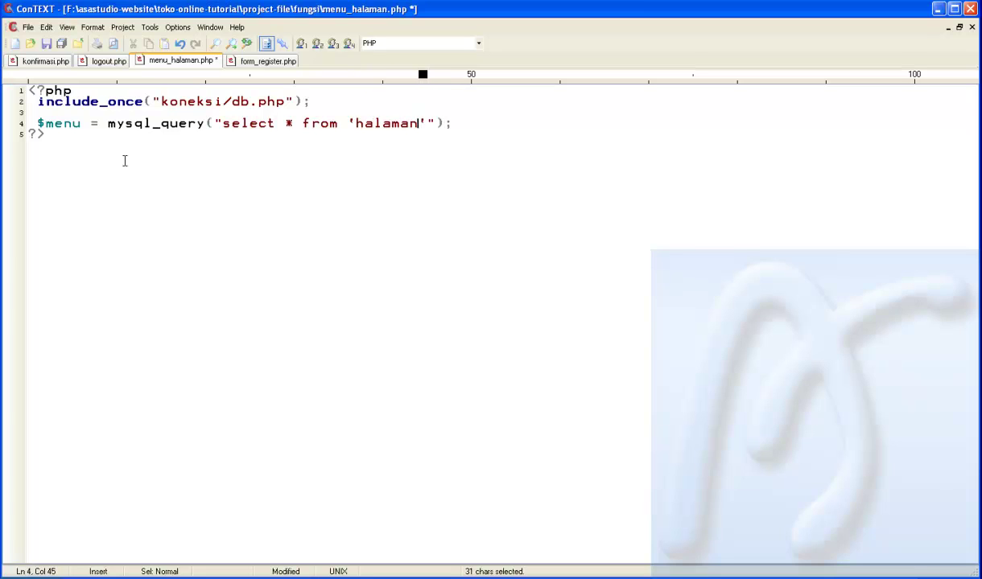
key("Right")
left_click(447, 123)
type(";")
Step: Begin a while loop on a new line under the $menu query
key("Return")
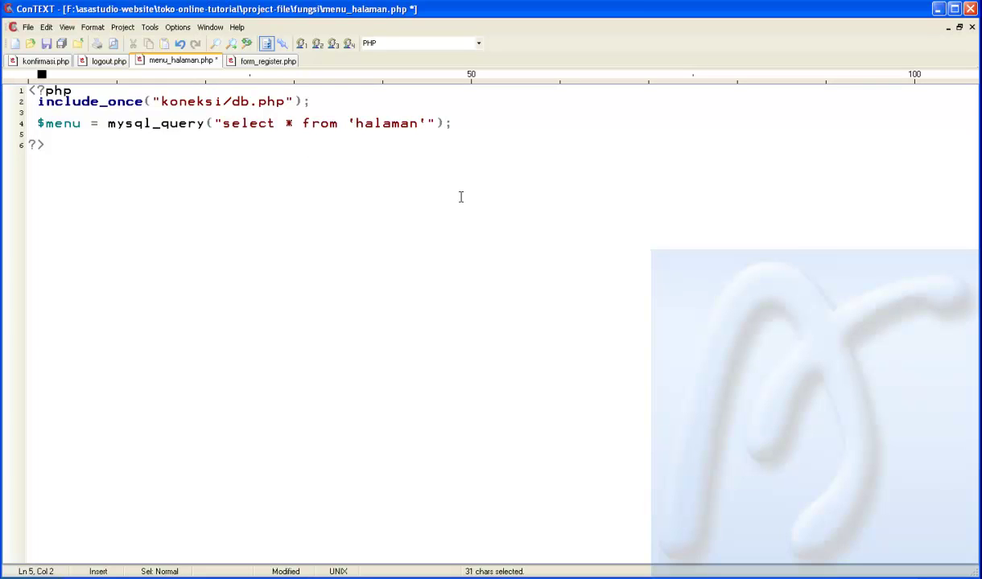
type("while")
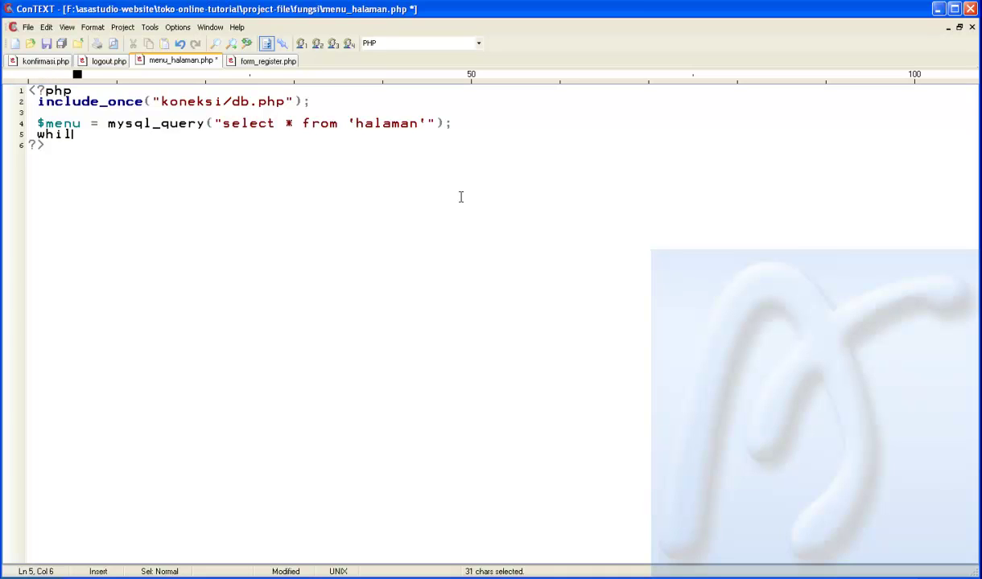